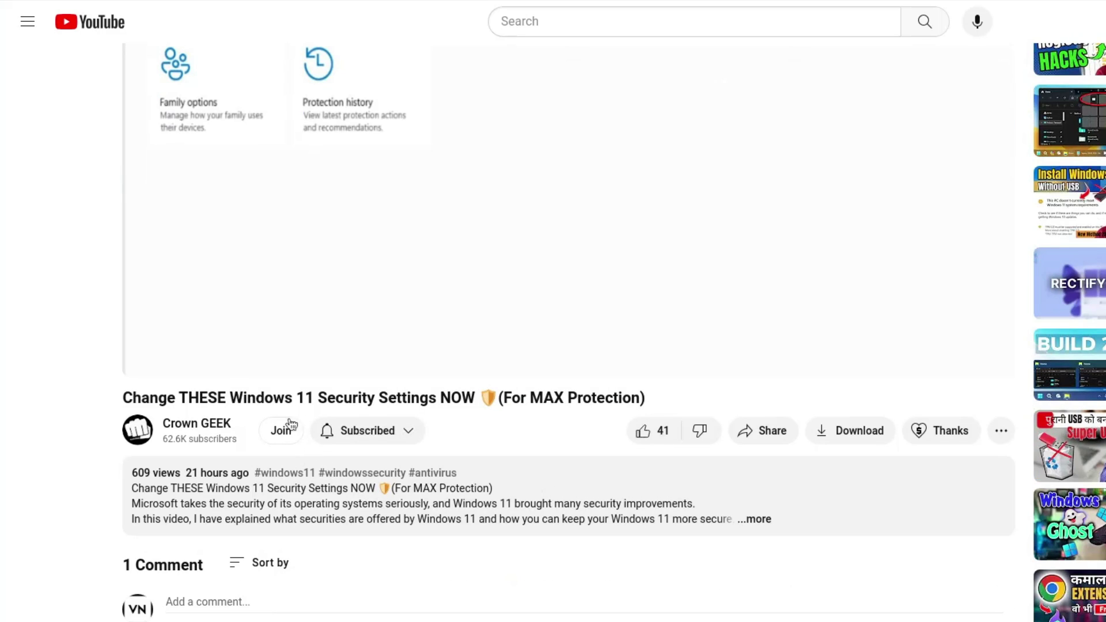
- View the Crown GEEK channel's membership levels and examine the perks of the CrownGeek King Members tier
click(281, 430)
click(575, 442)
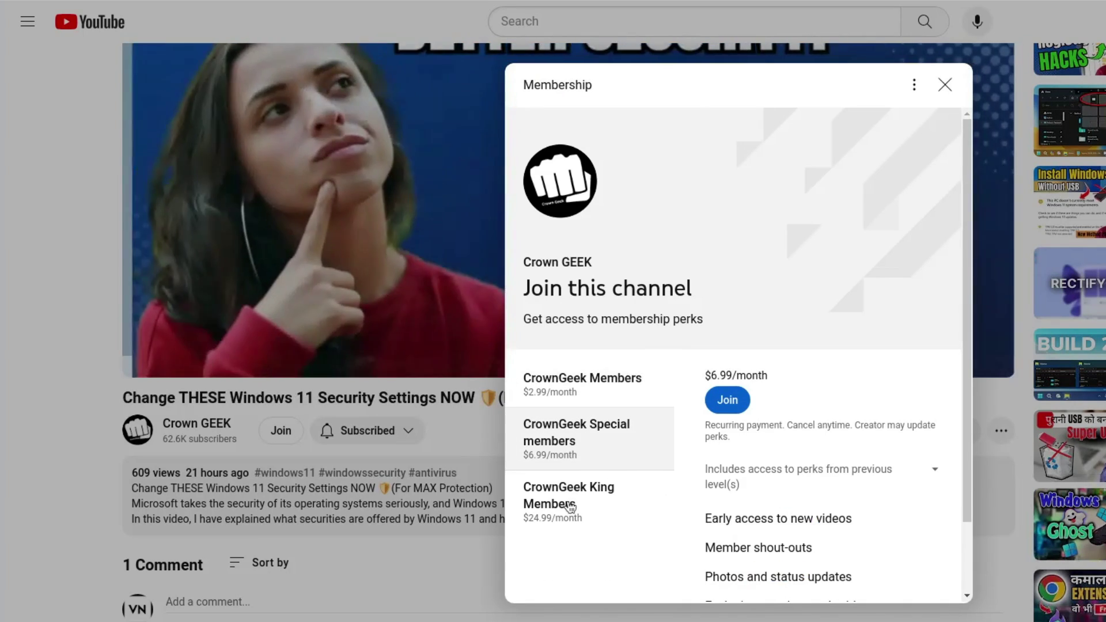
click(600, 501)
scroll(753, 511, down, 2)
drag(707, 500, 895, 511)
click(851, 444)
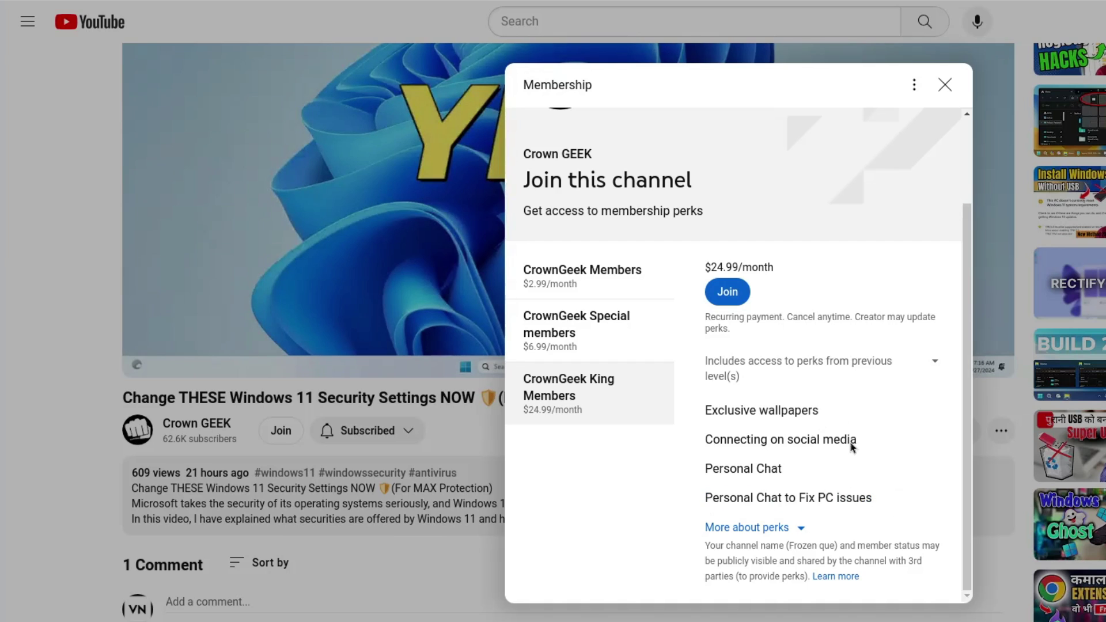
click(579, 276)
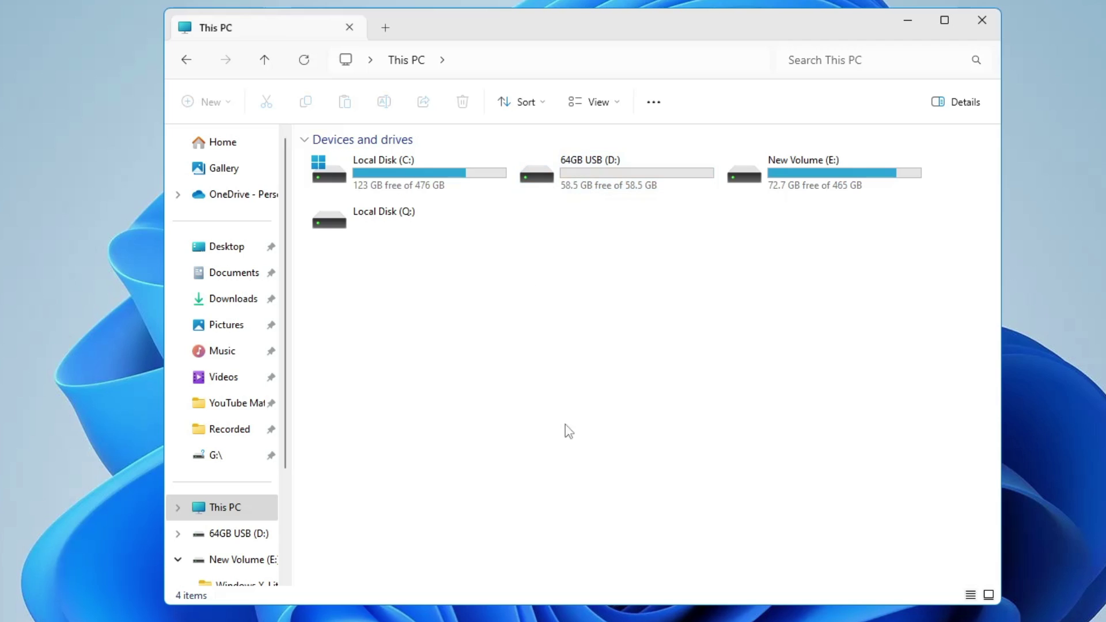
- Switch to the Google window in Chrome, search for "ventoy" and open the official ventoy.net website
mouse_move(546, 607)
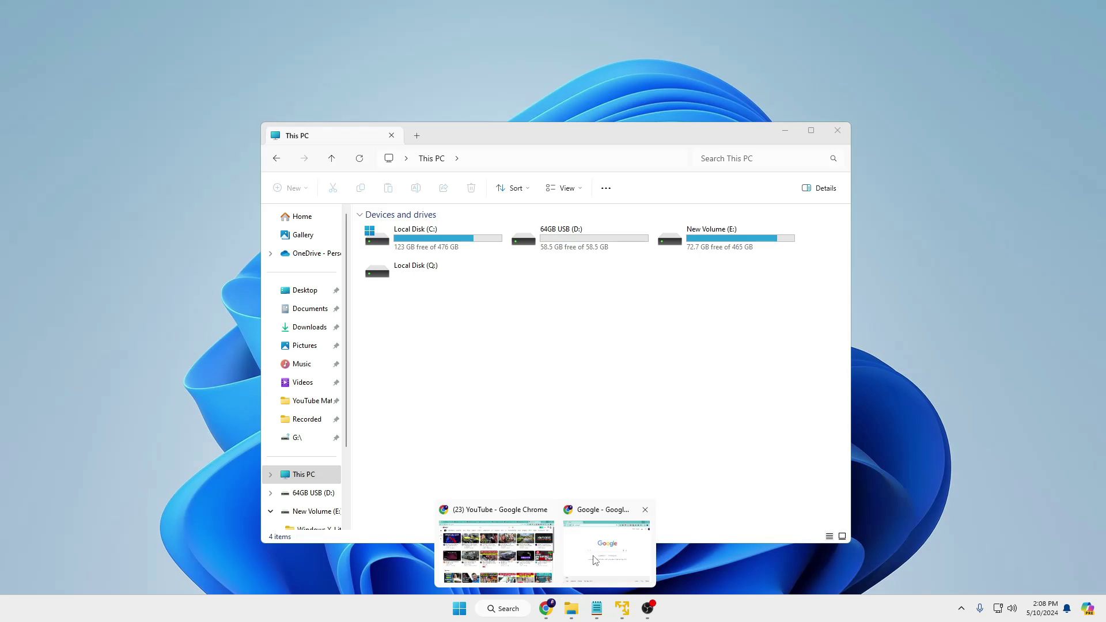
click(605, 548)
drag(751, 70, 590, 60)
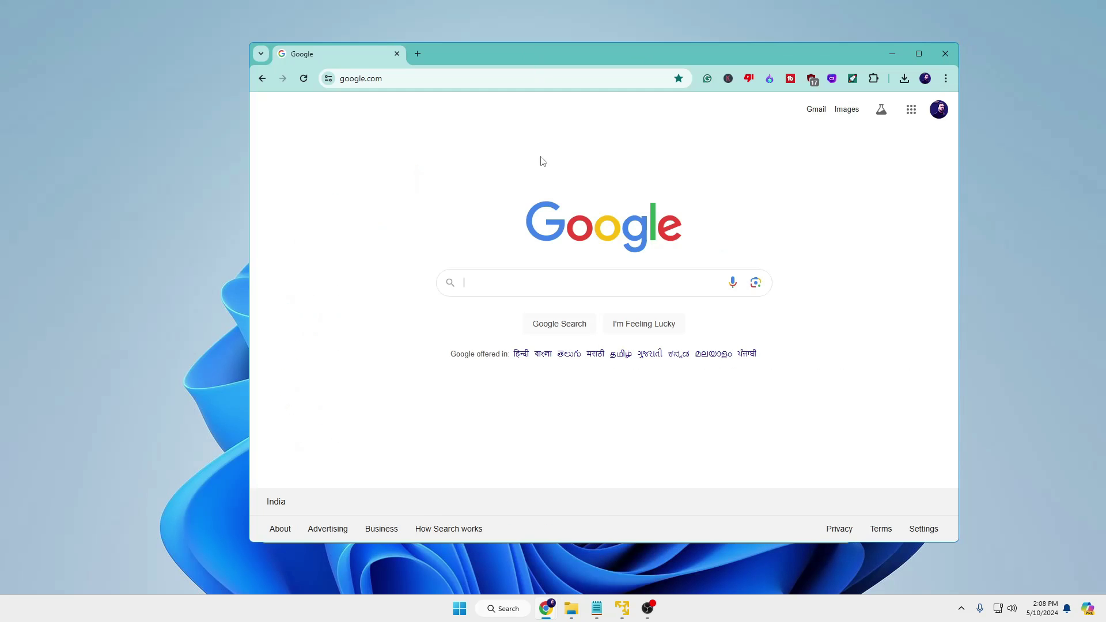
text(ventoy)
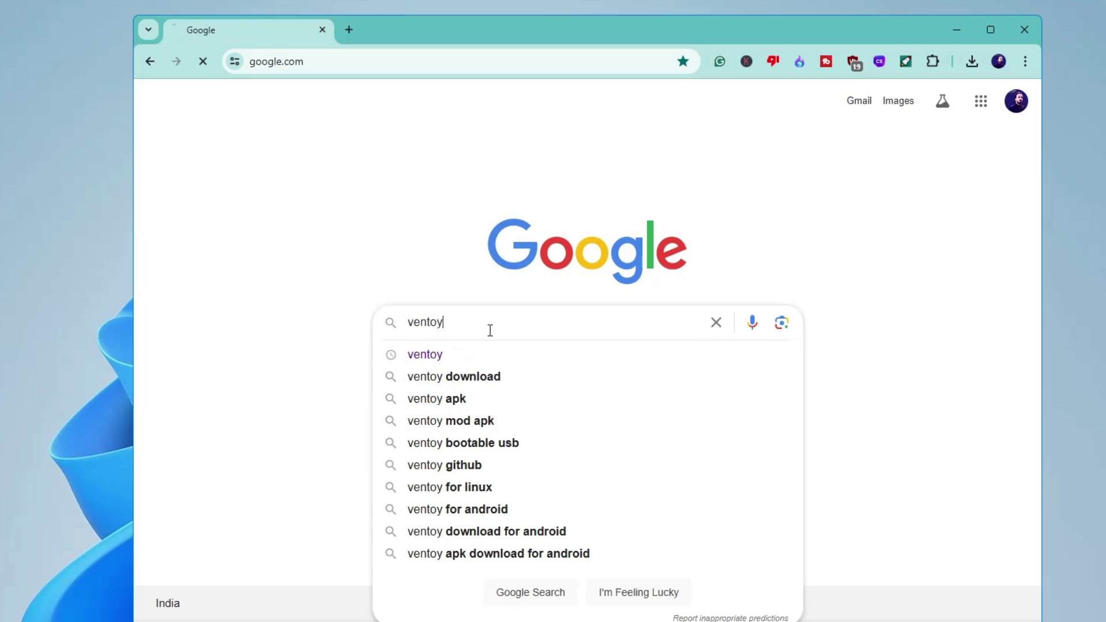
key(Return)
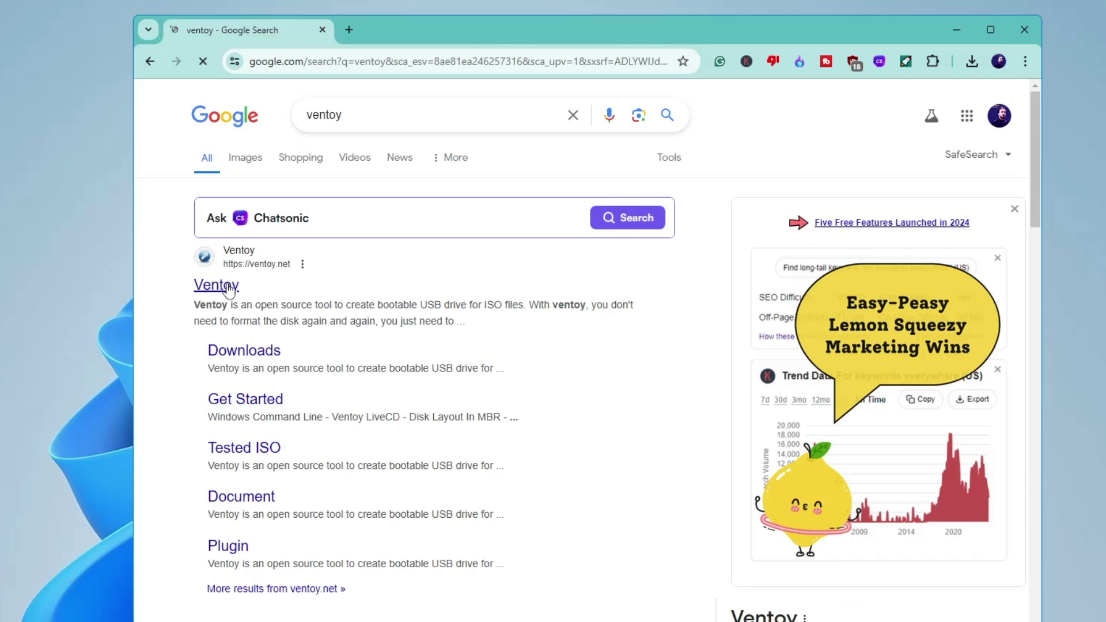
click(265, 268)
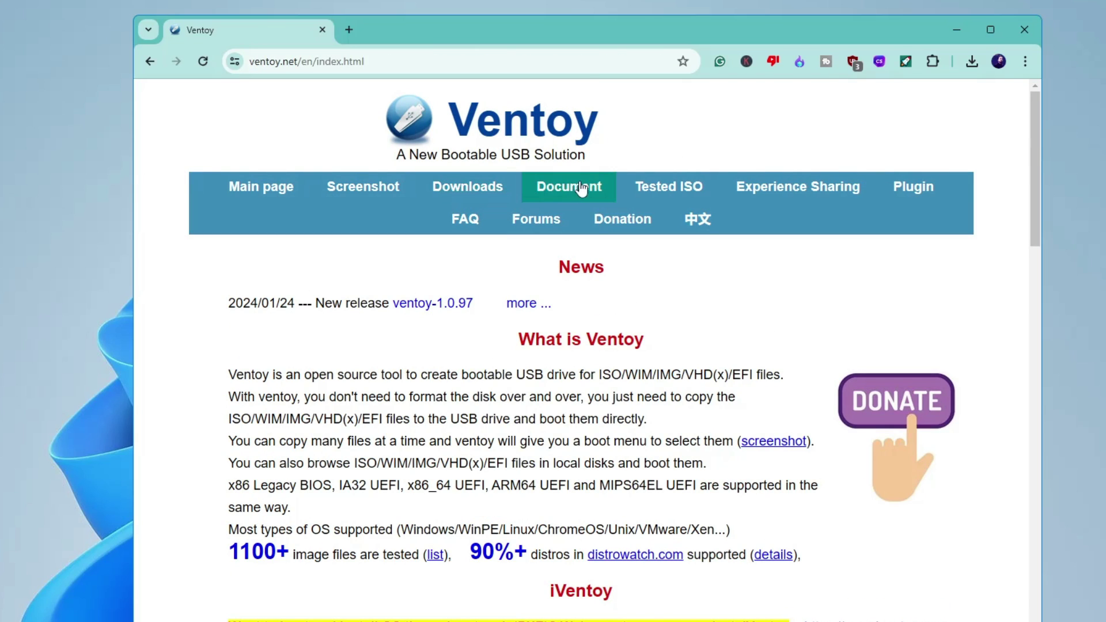
- Download ventoy-1.0.97-windows.zip through SourceForge, starting from the Ventoy site's downloads page
click(489, 192)
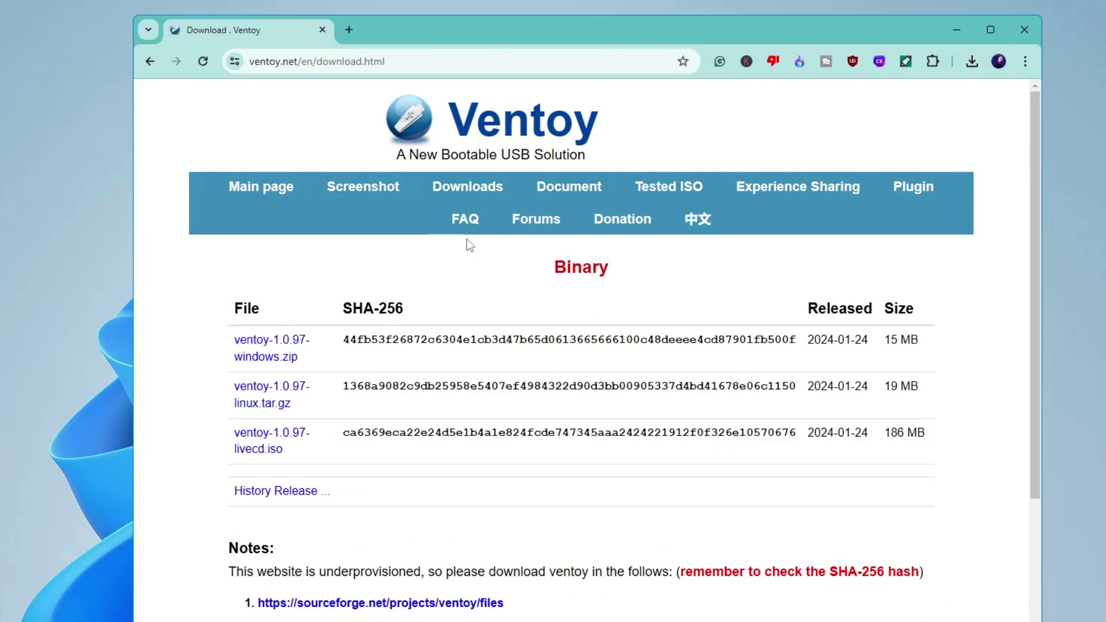
click(295, 349)
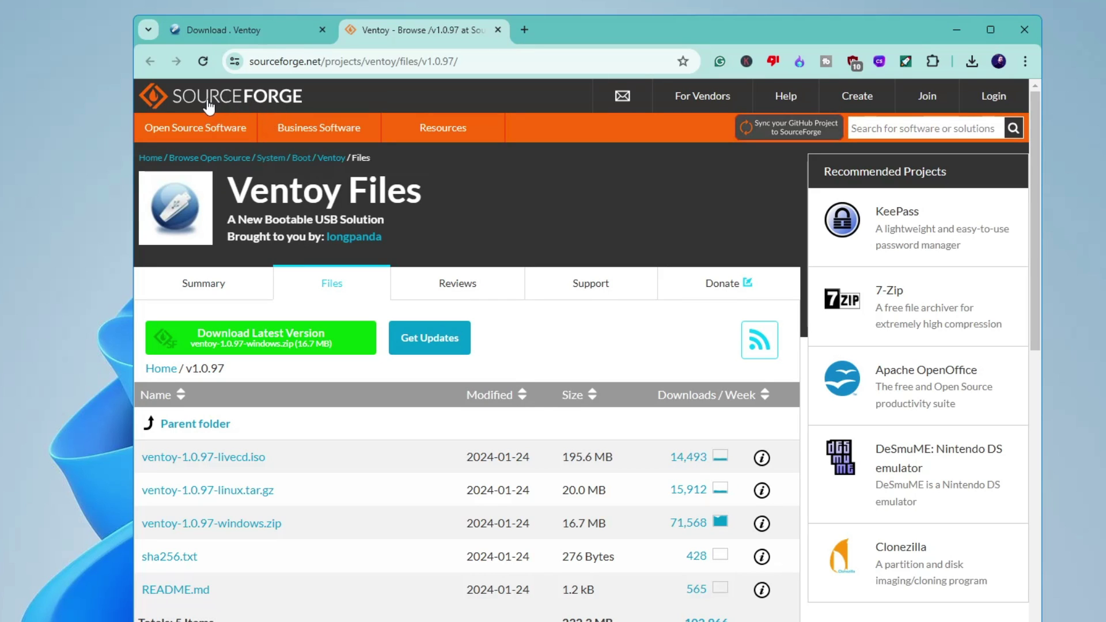
click(258, 340)
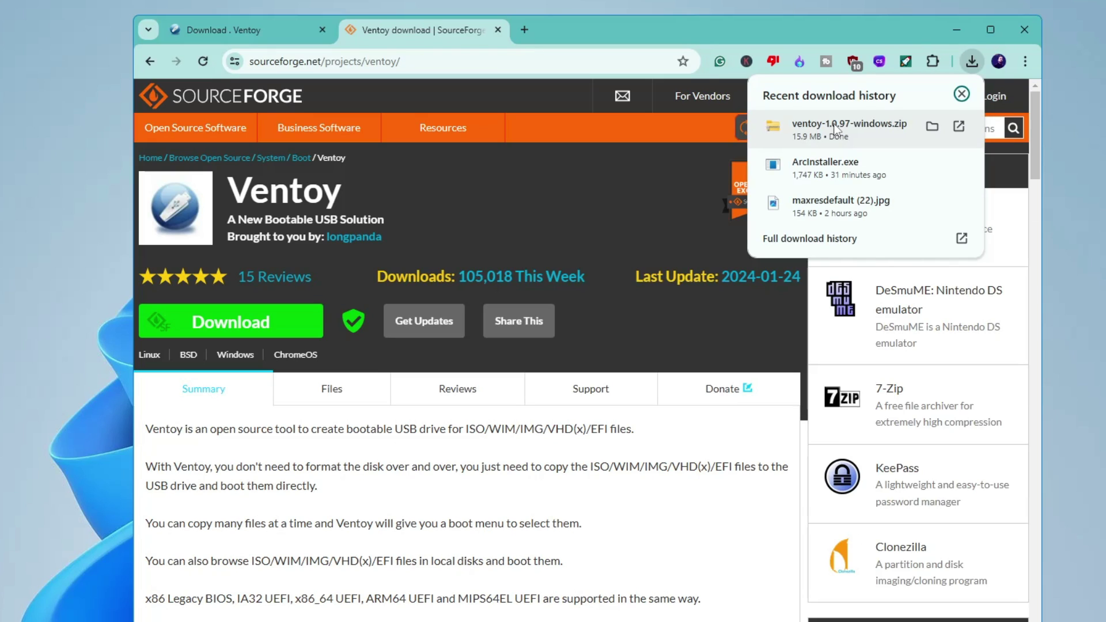
- Show the downloaded ventoy-1.0.97-windows.zip in its folder and extract it to the default ventoy-1.0.97-windows destination
click(933, 127)
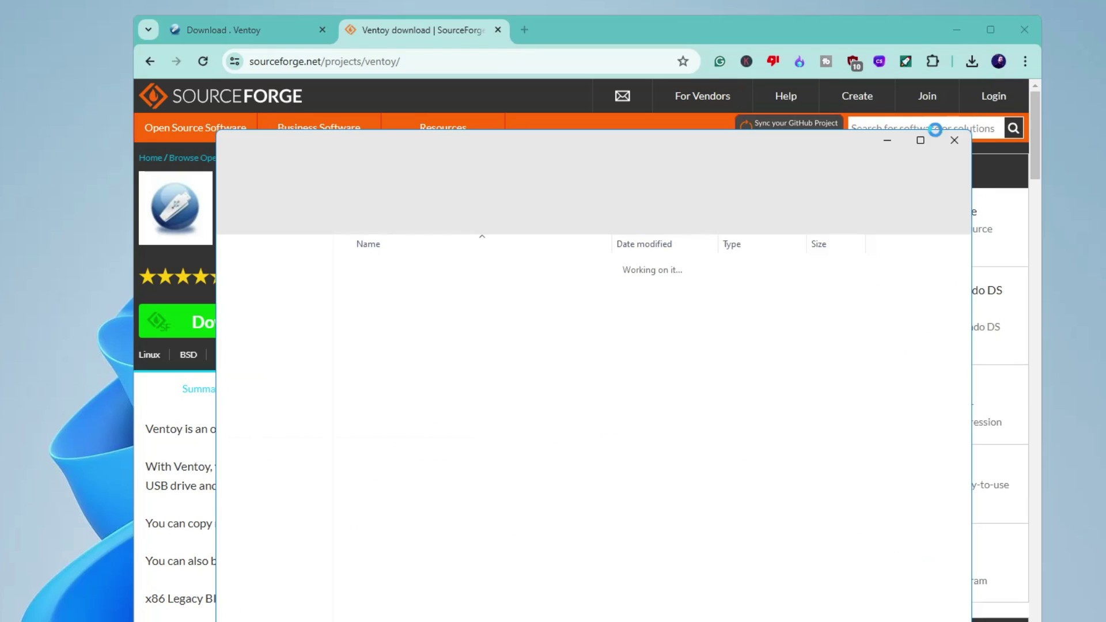
right_click(459, 333)
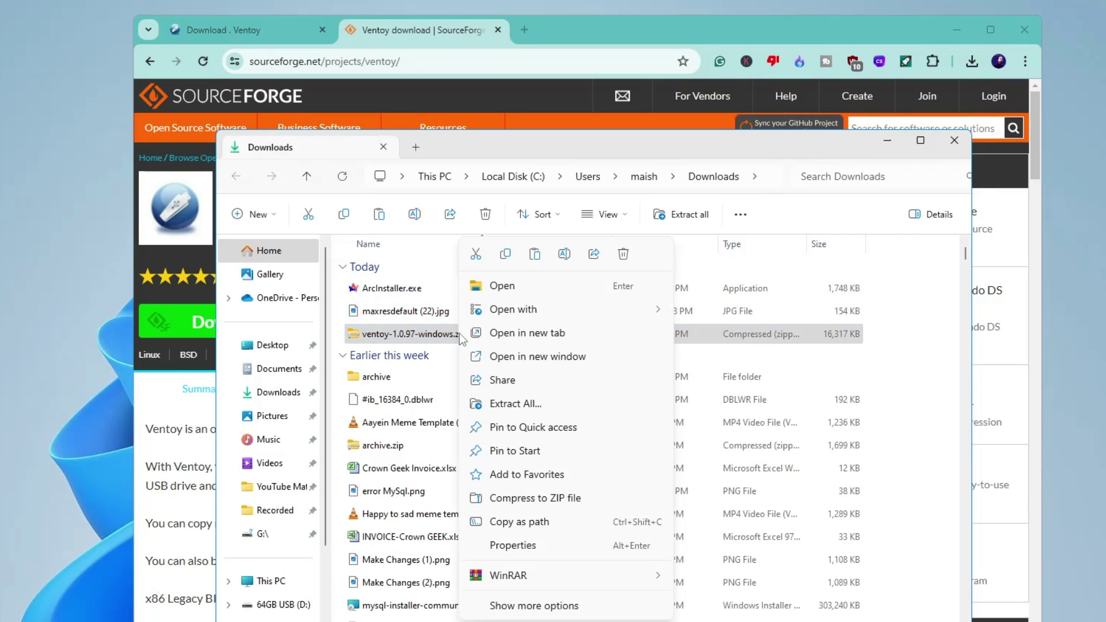
click(518, 405)
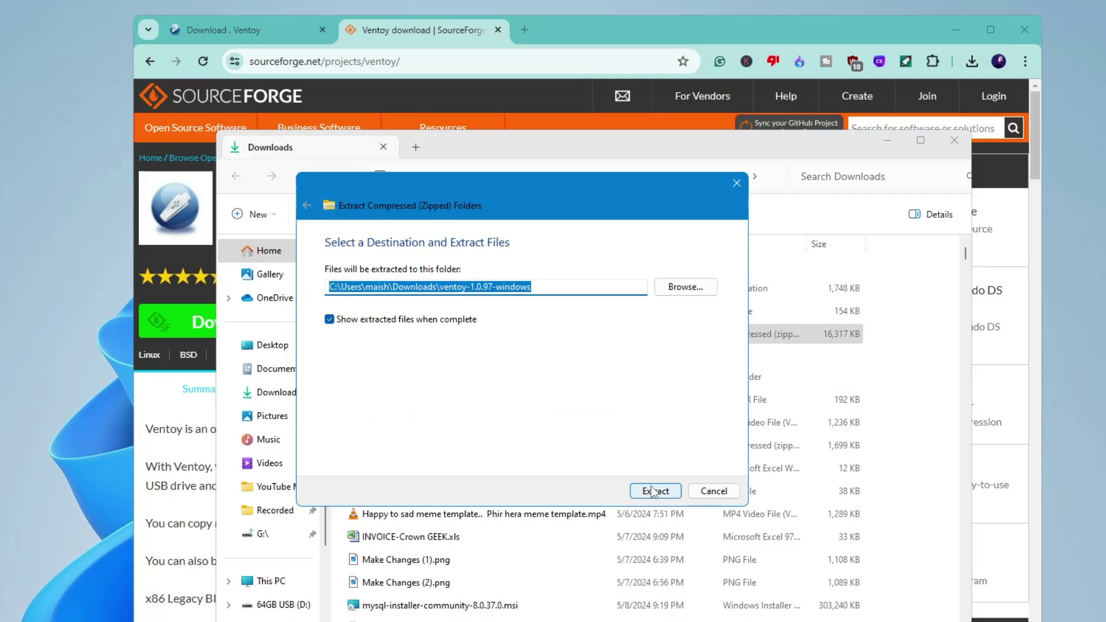
click(656, 491)
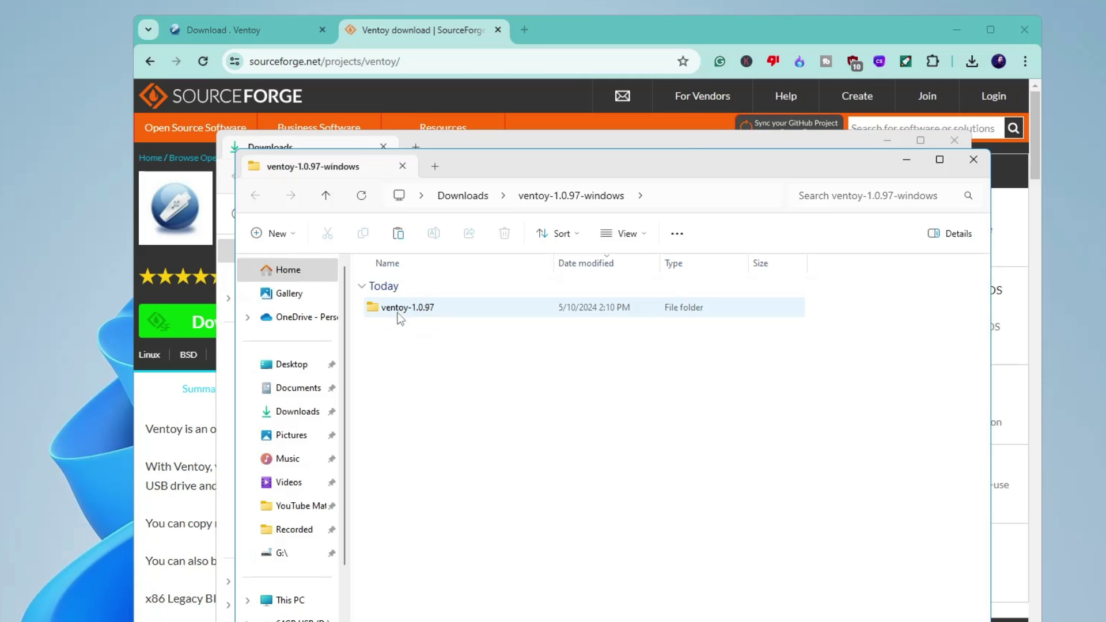
- Launch Ventoy2Disk.exe from the extracted ventoy-1.0.97 folder and clear the This PC window from behind it
double_click(425, 314)
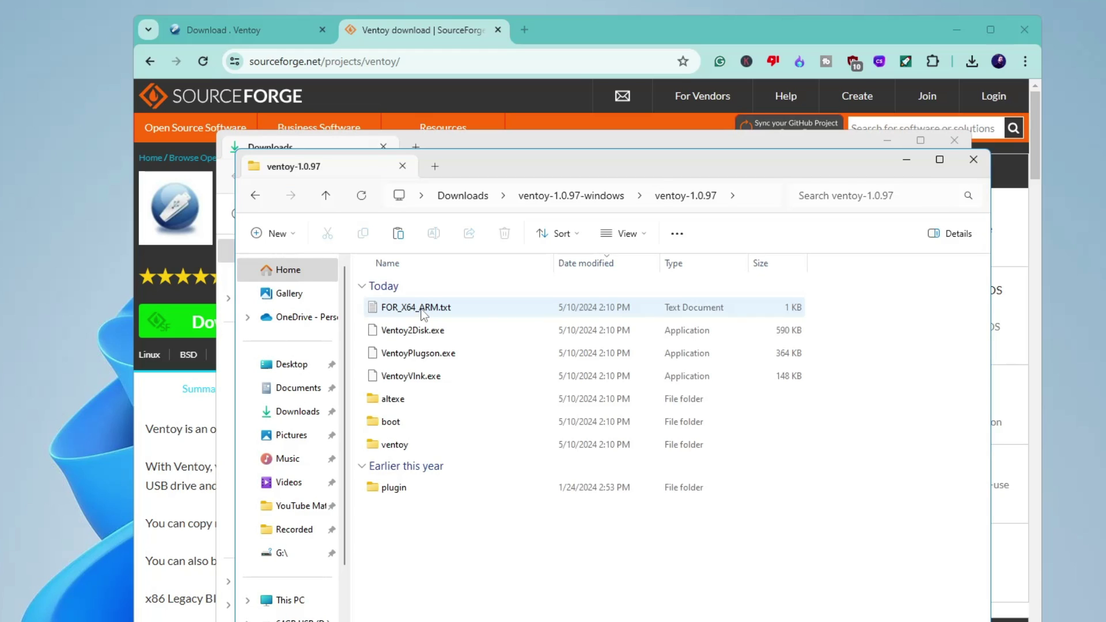
right_click(441, 335)
click(493, 429)
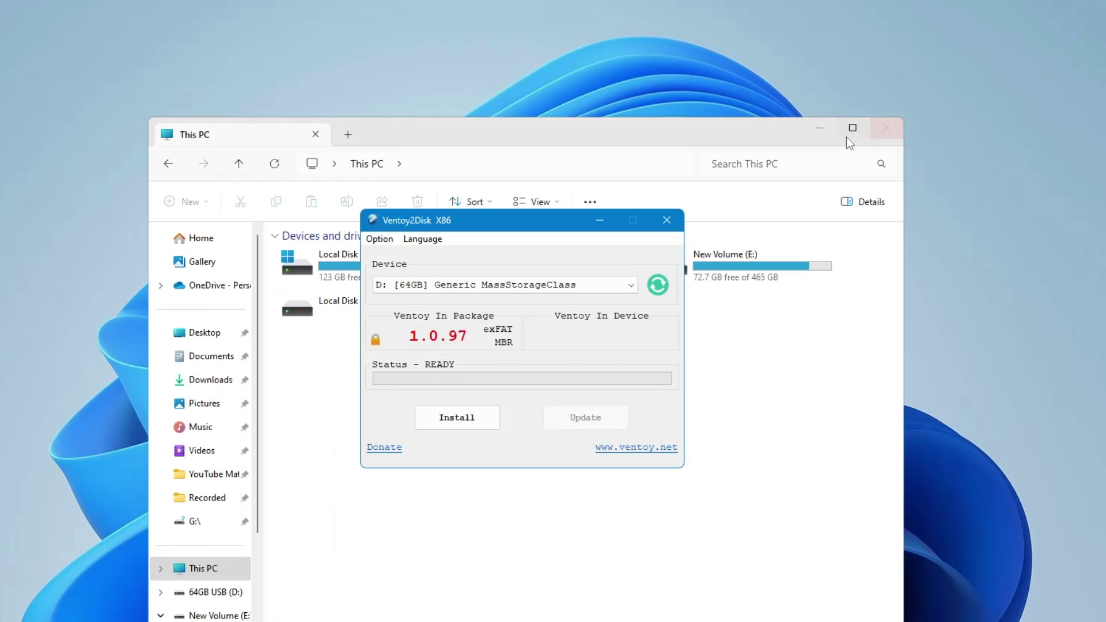
click(819, 127)
drag(490, 222, 490, 212)
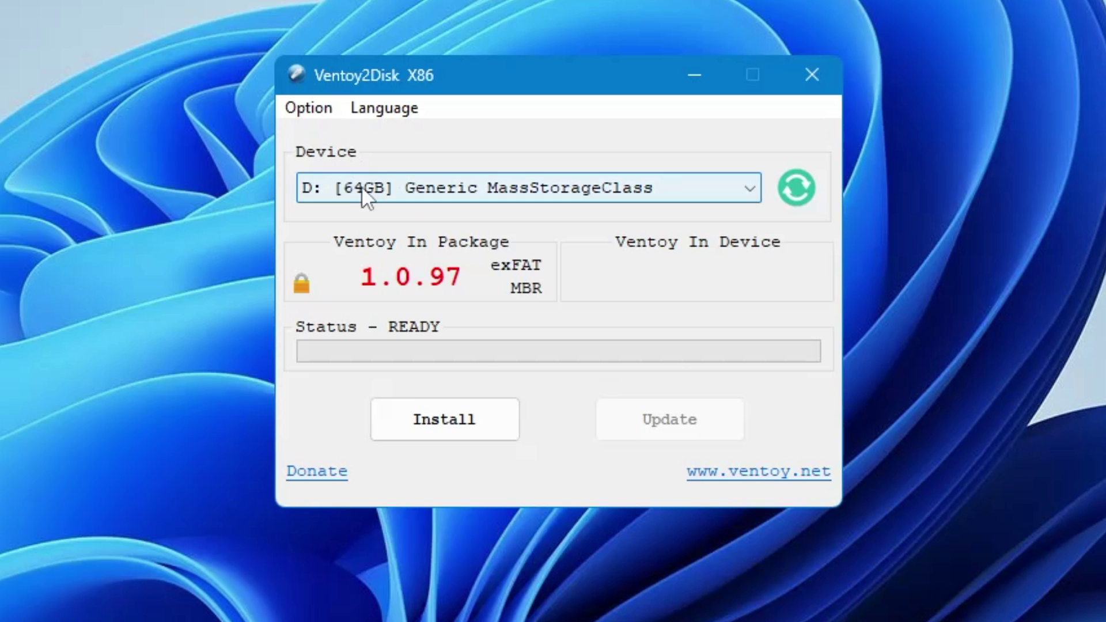
- Install Ventoy on the D: [64GB] Generic MassStorageClass device, accepting both formatting confirmations
click(724, 183)
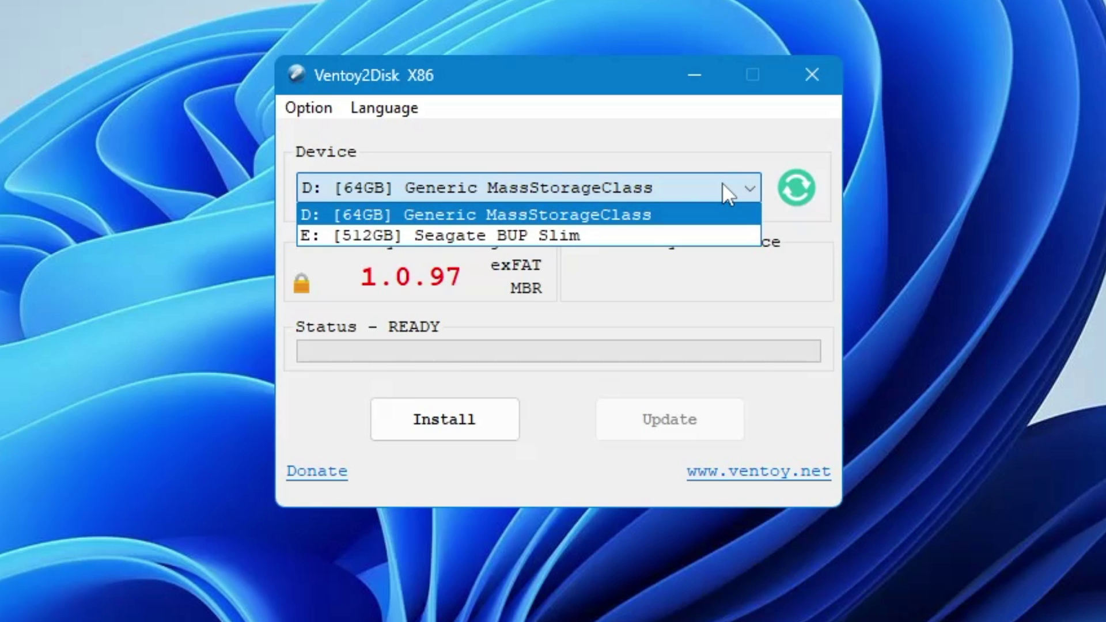
click(449, 215)
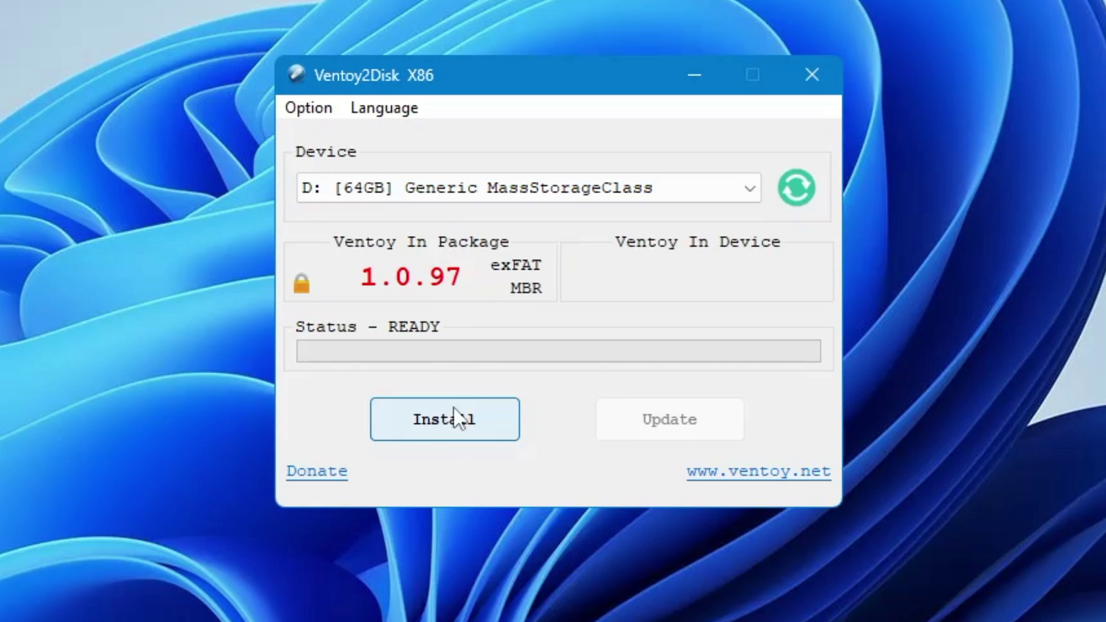
click(454, 433)
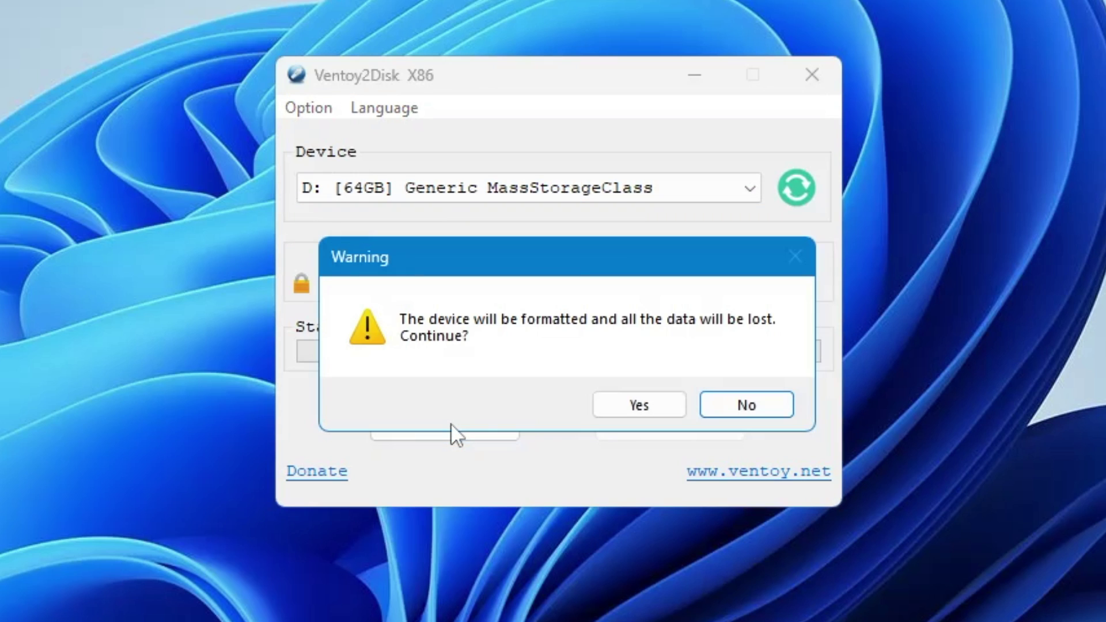
click(660, 399)
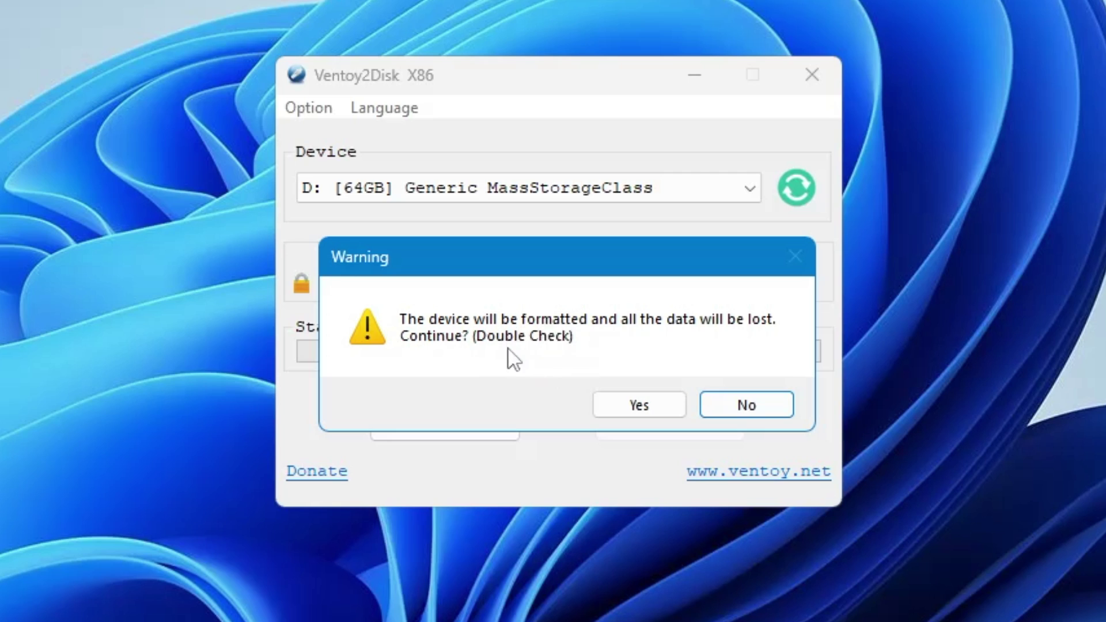
click(646, 404)
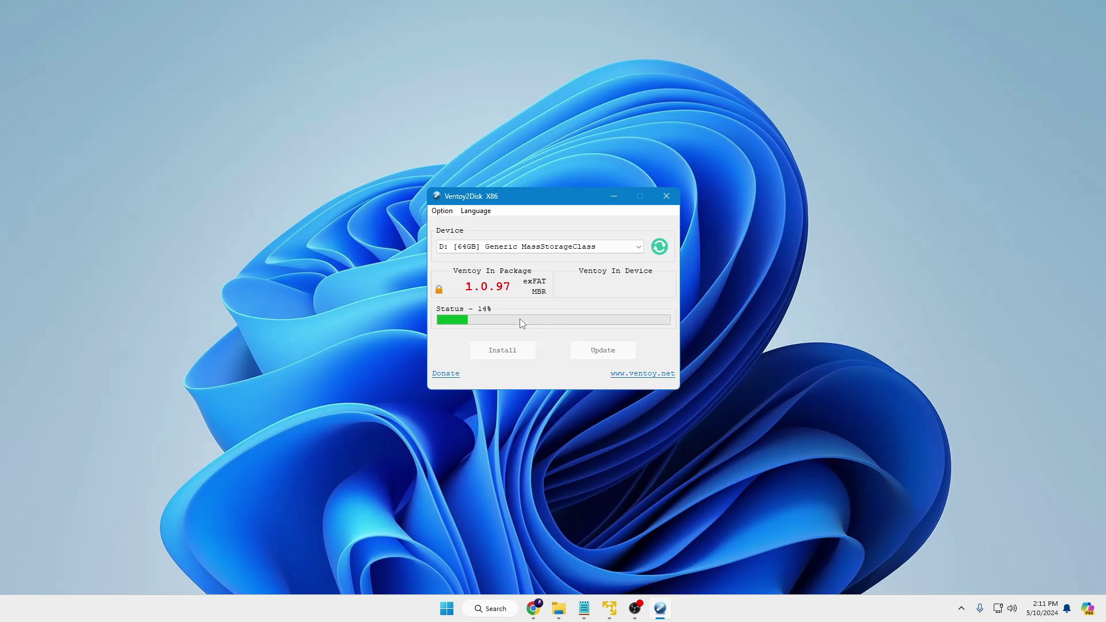
- Switch to Chrome, search for "hiren" in a new tab and open the Hiren's BootCD PE website
mouse_move(534, 608)
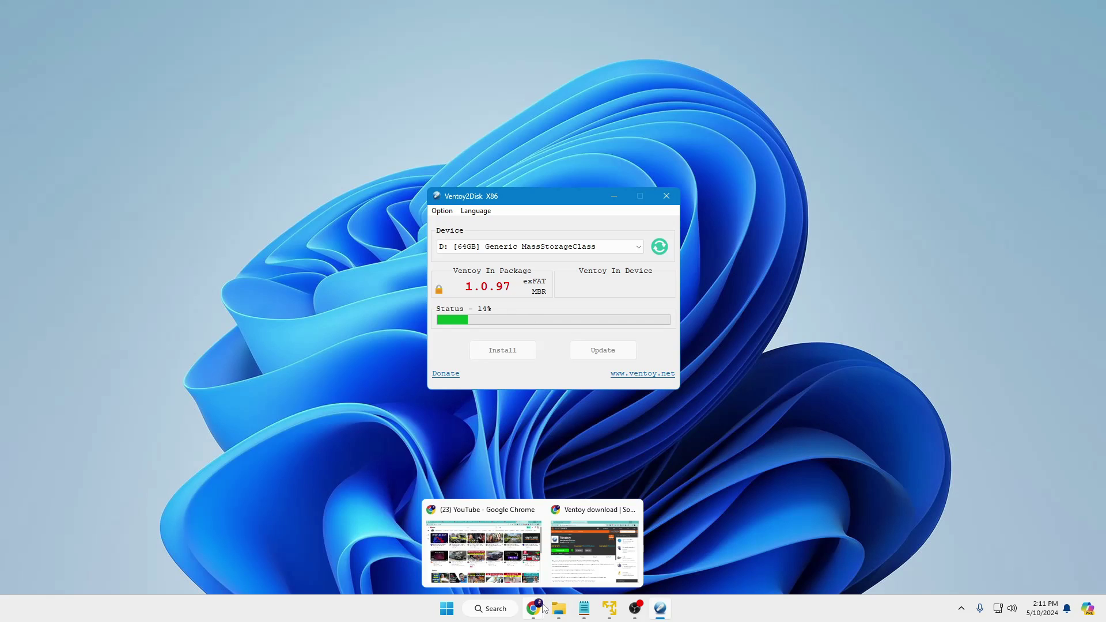
click(584, 546)
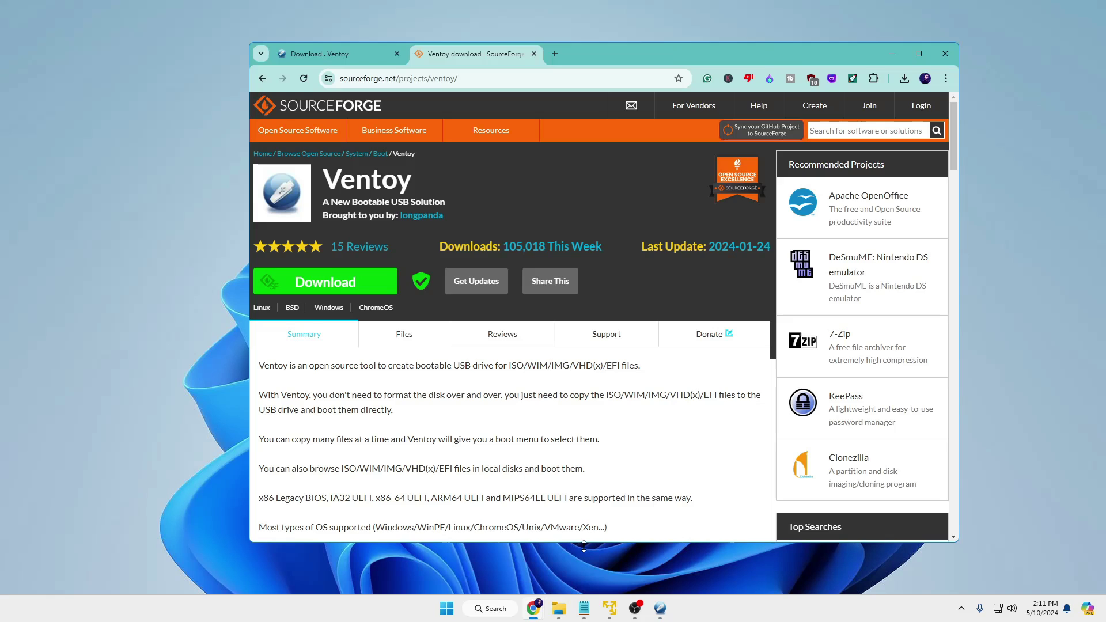
click(554, 54)
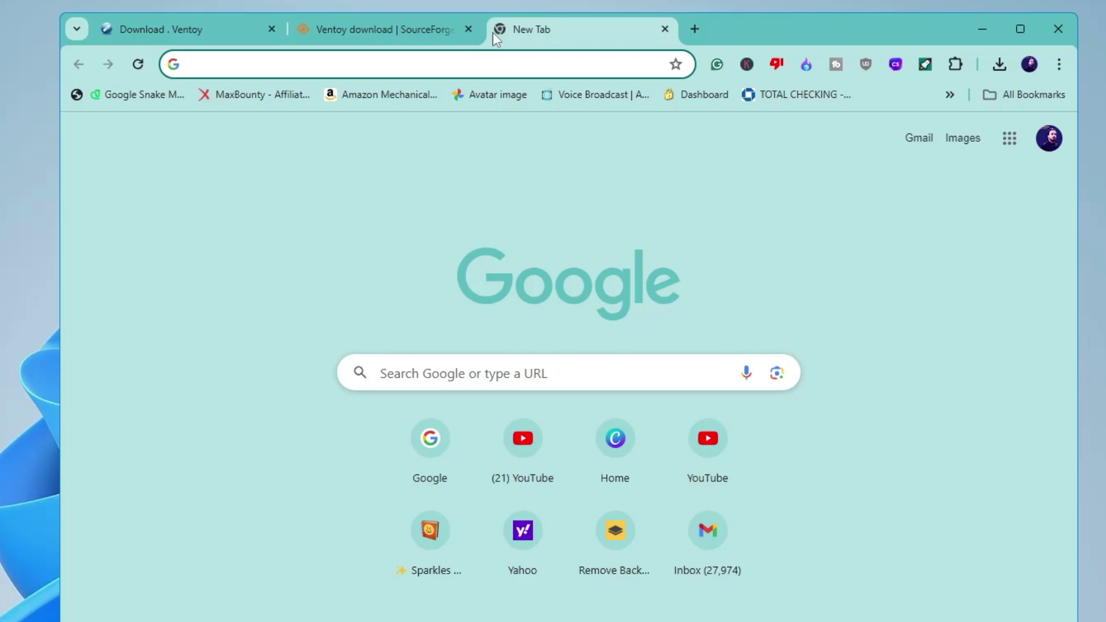
text(hiren)
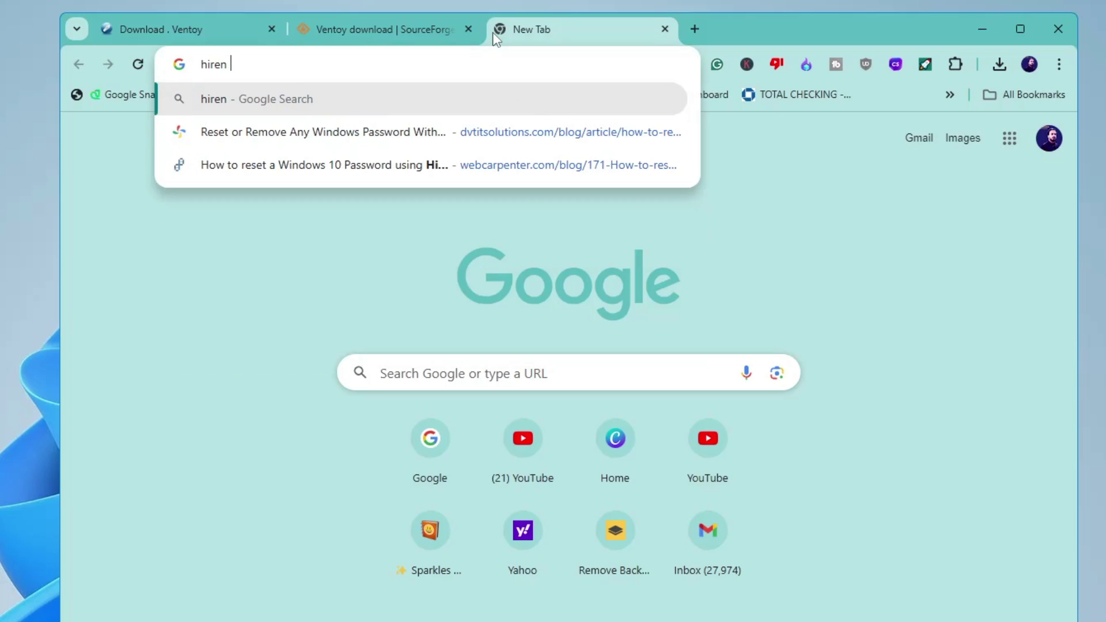
key(Return)
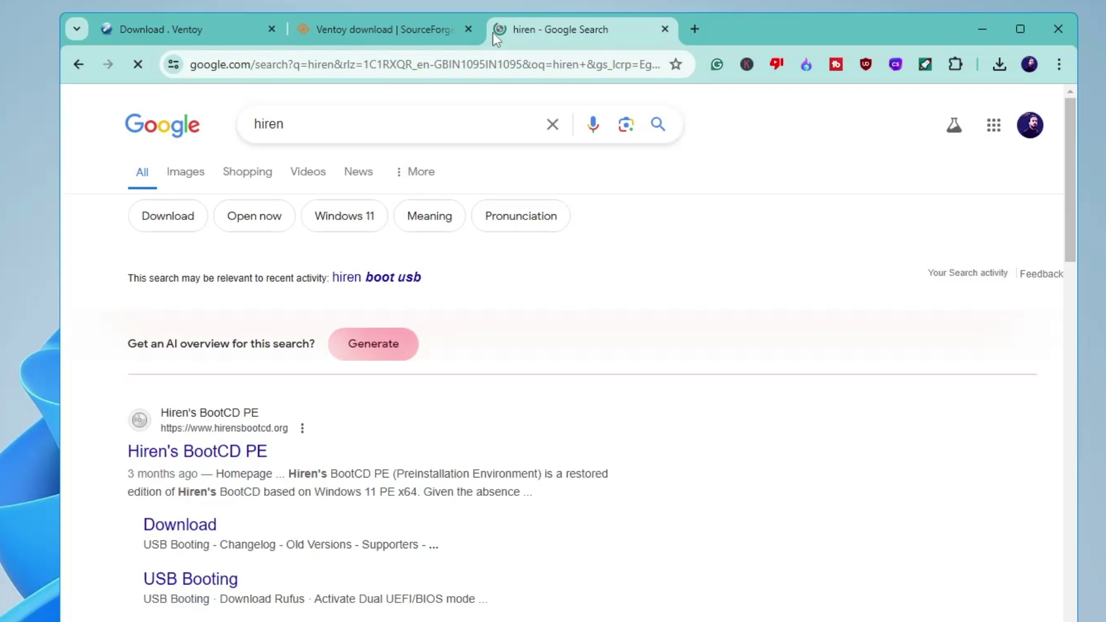
scroll(290, 422, down, 3)
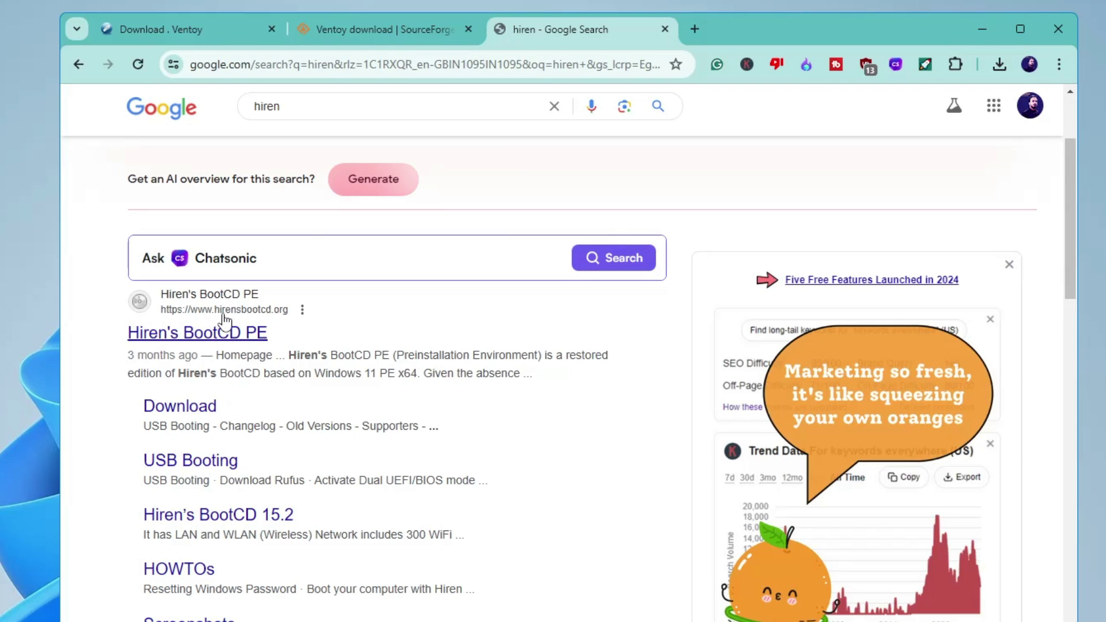
click(245, 340)
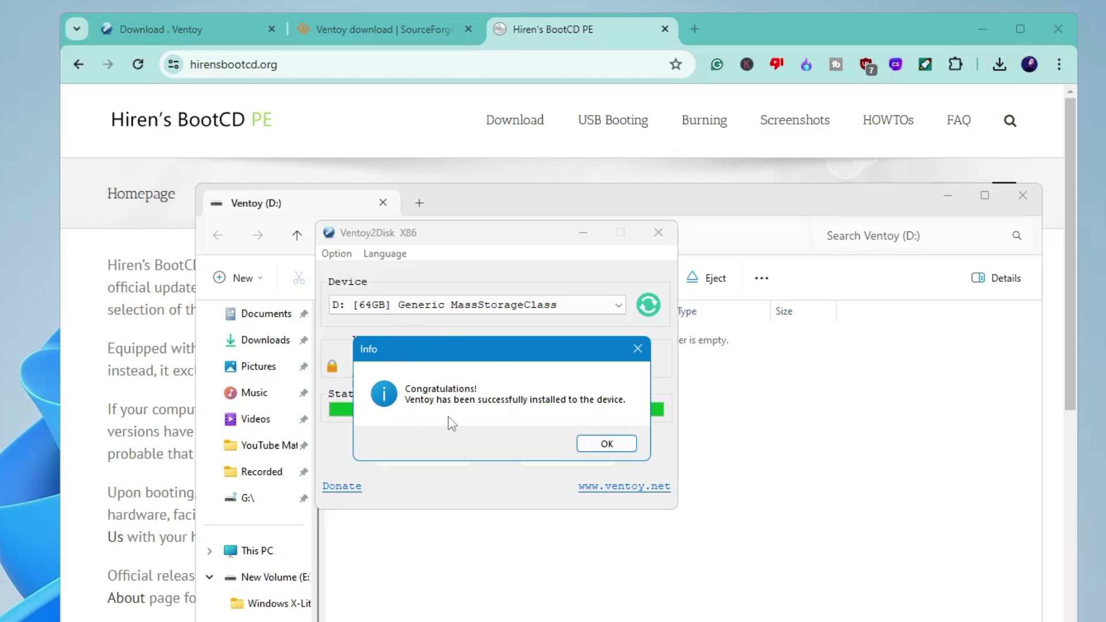
- Dismiss the Ventoy installation message and close Ventoy2Disk
click(602, 445)
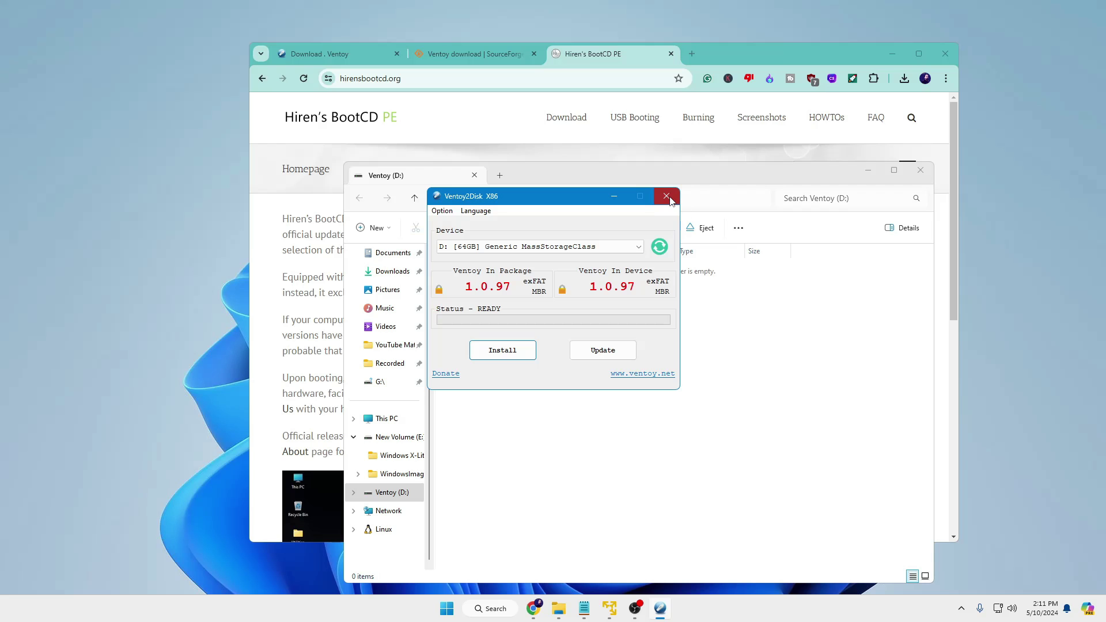
click(663, 233)
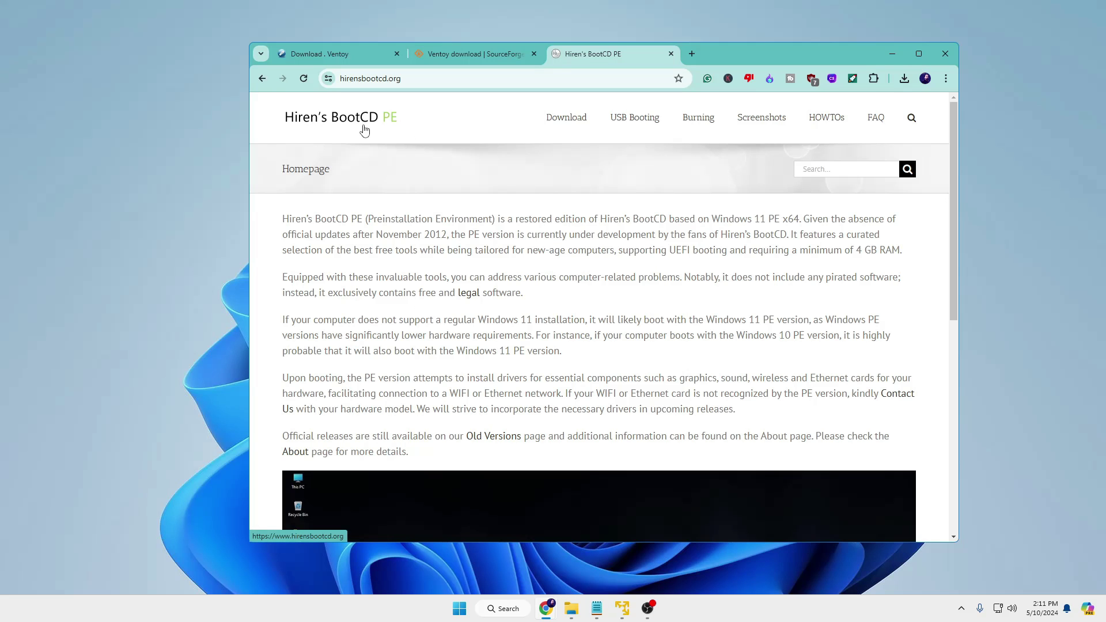
- Download HBCD_PE_x64.iso from the Hiren's BootCD PE download page and check the browser's download list
click(565, 119)
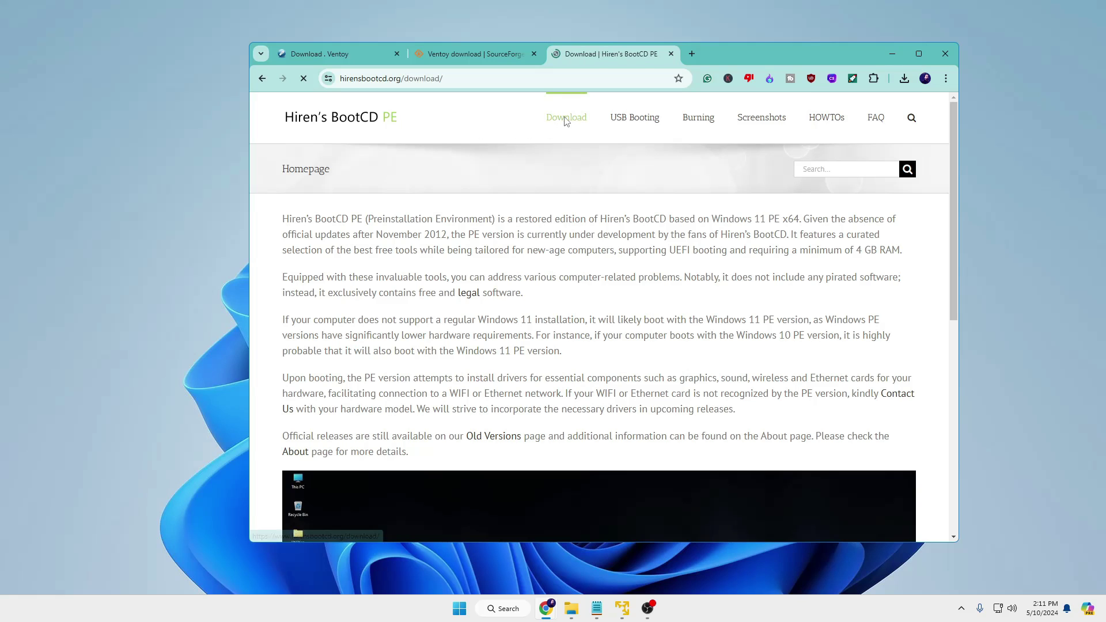
scroll(467, 250, down, 20)
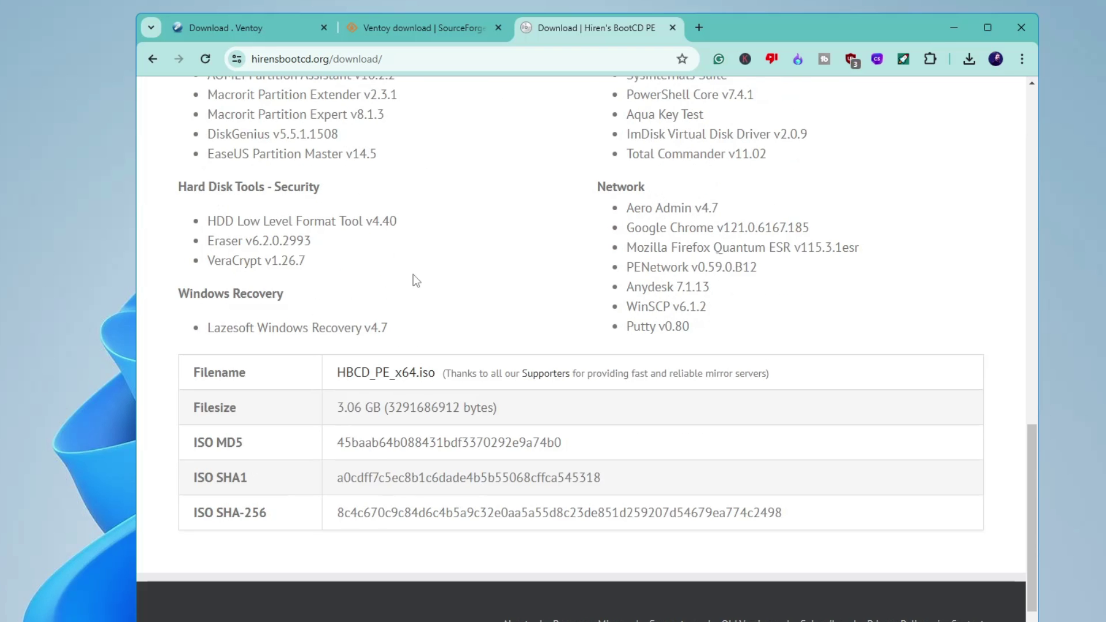
scroll(413, 274, down, 1)
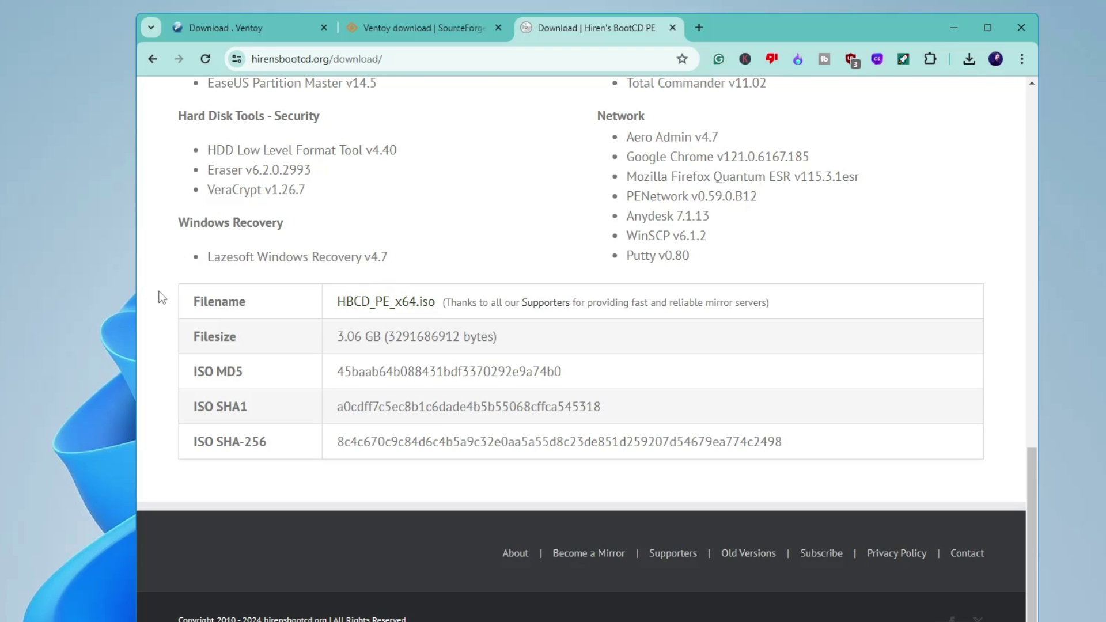
click(427, 312)
click(968, 60)
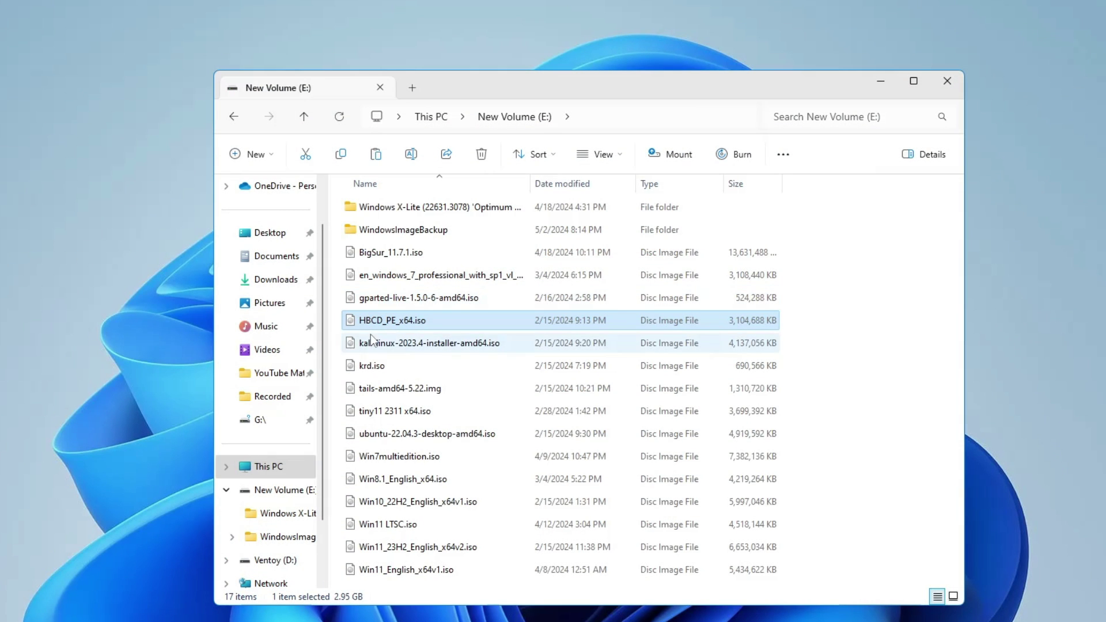
- Copy HBCD_PE_x64.iso from New Volume (E:) to the Ventoy (D:) drive and return to This PC
right_click(400, 320)
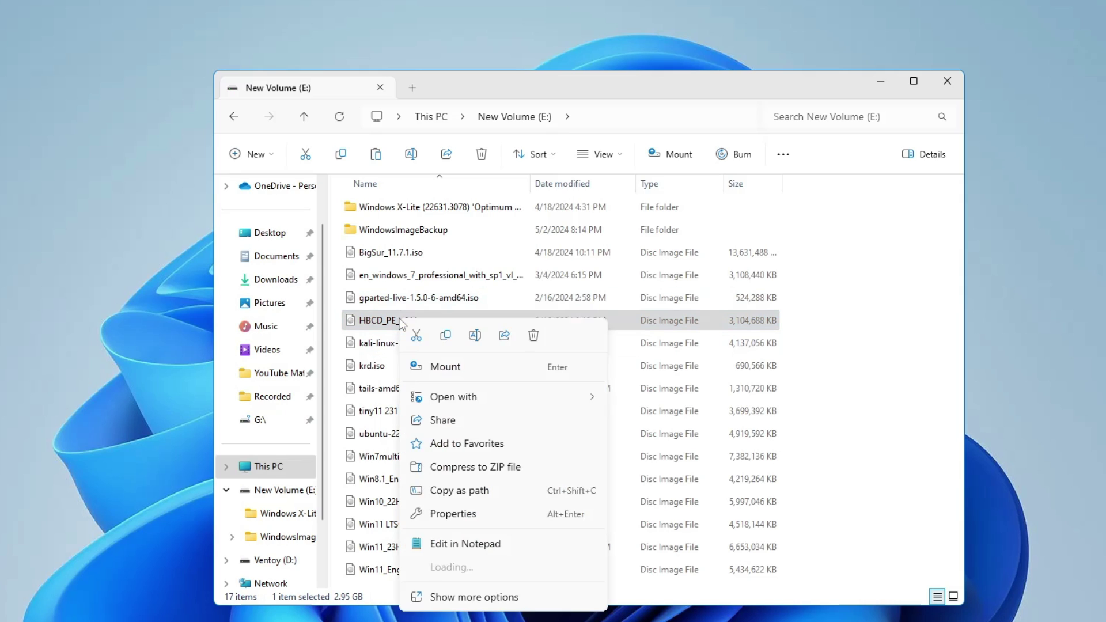
click(445, 336)
click(282, 467)
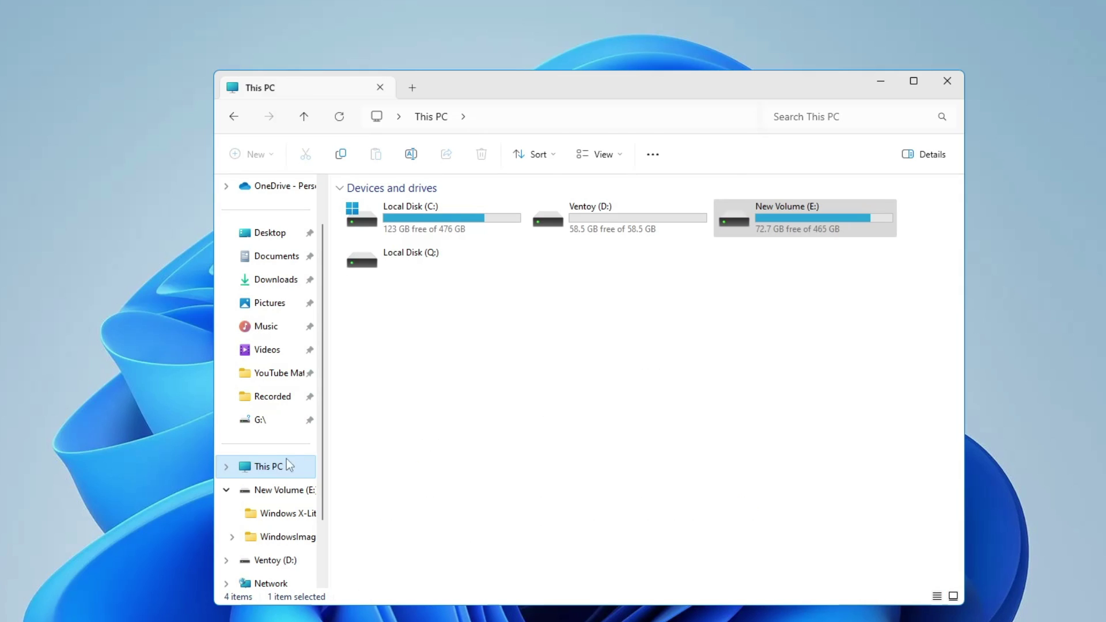
double_click(594, 213)
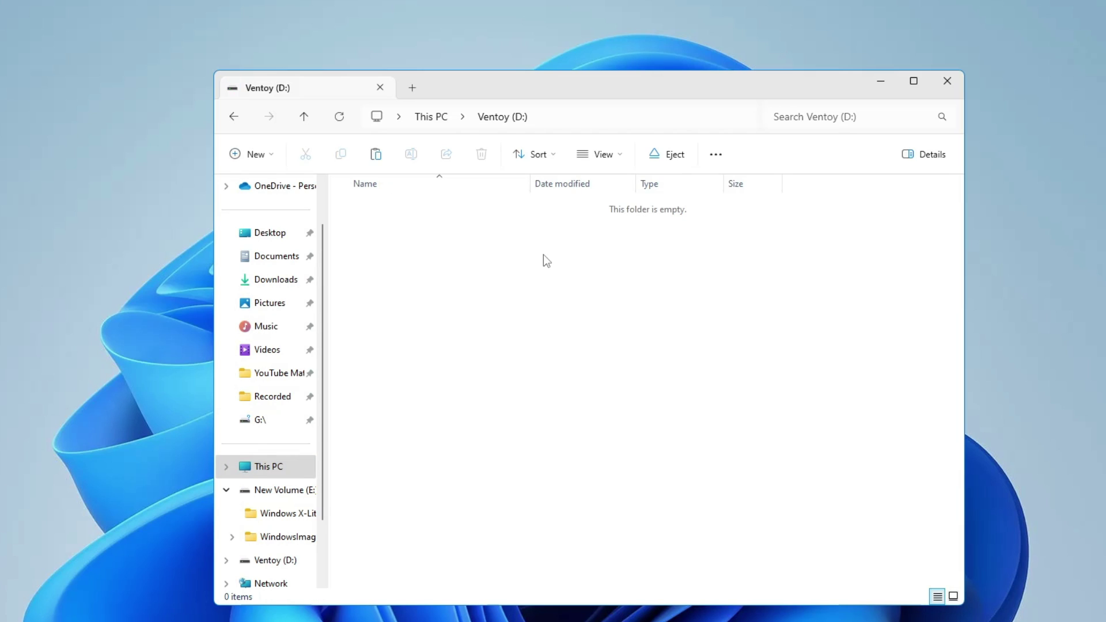
key(ctrl+v)
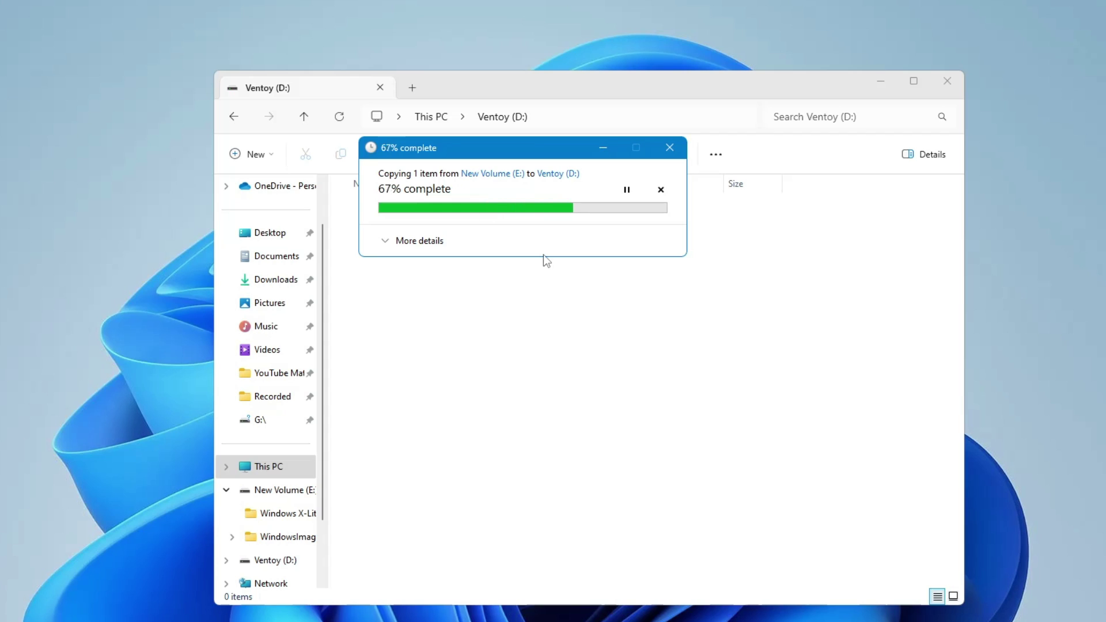
click(282, 468)
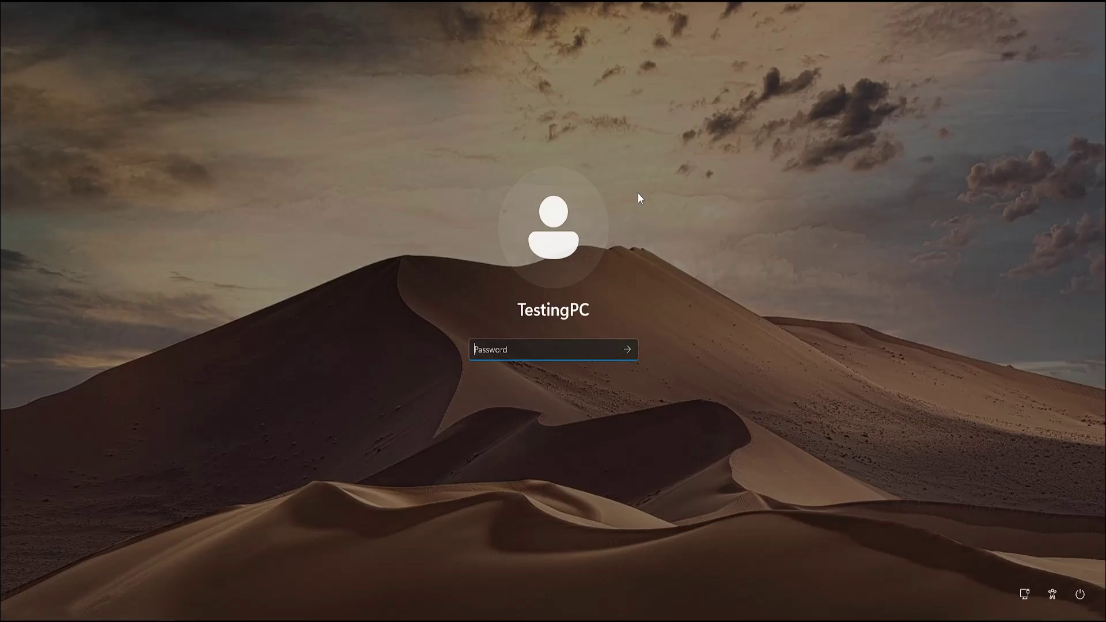
- Restart the locked PC from its sign-in screen and choose EFI USB Device in the Boot Manager
click(1082, 599)
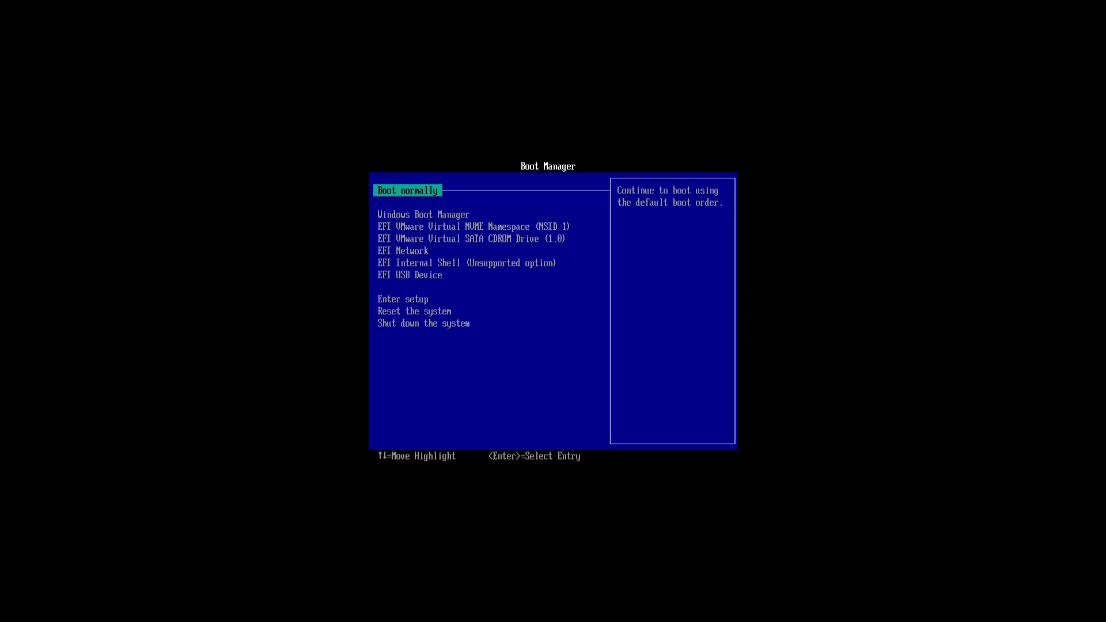
key(Down)
key(Down)
key(Down)
key(Down)
key(Down)
key(Down)
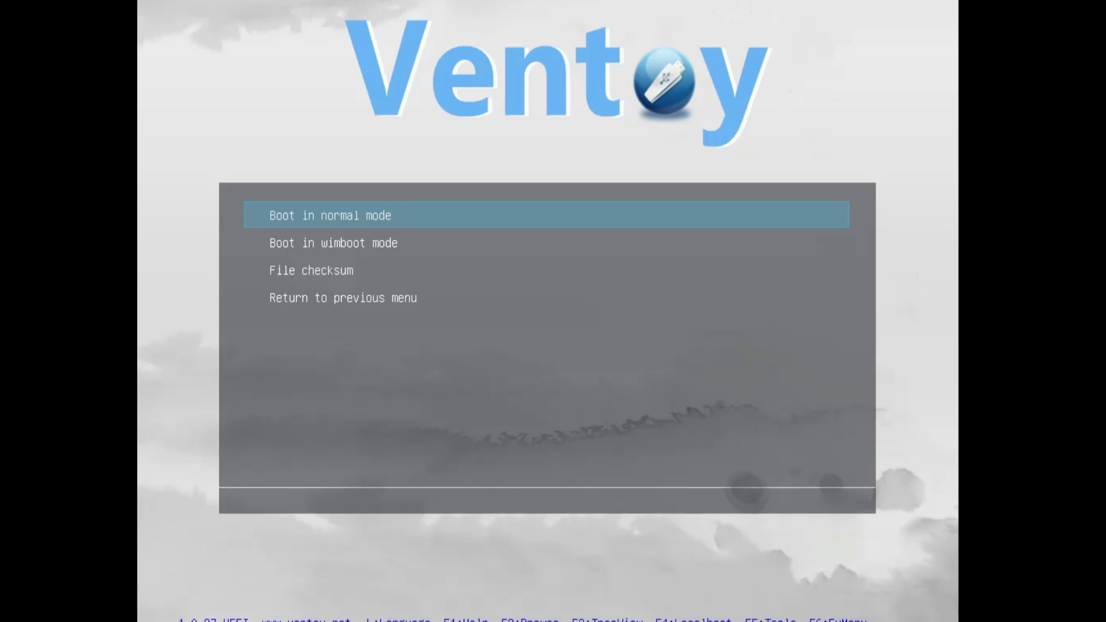
- Boot the Hiren's BootCD PE image from Ventoy in normal mode
key(Down)
key(Up)
key(Return)
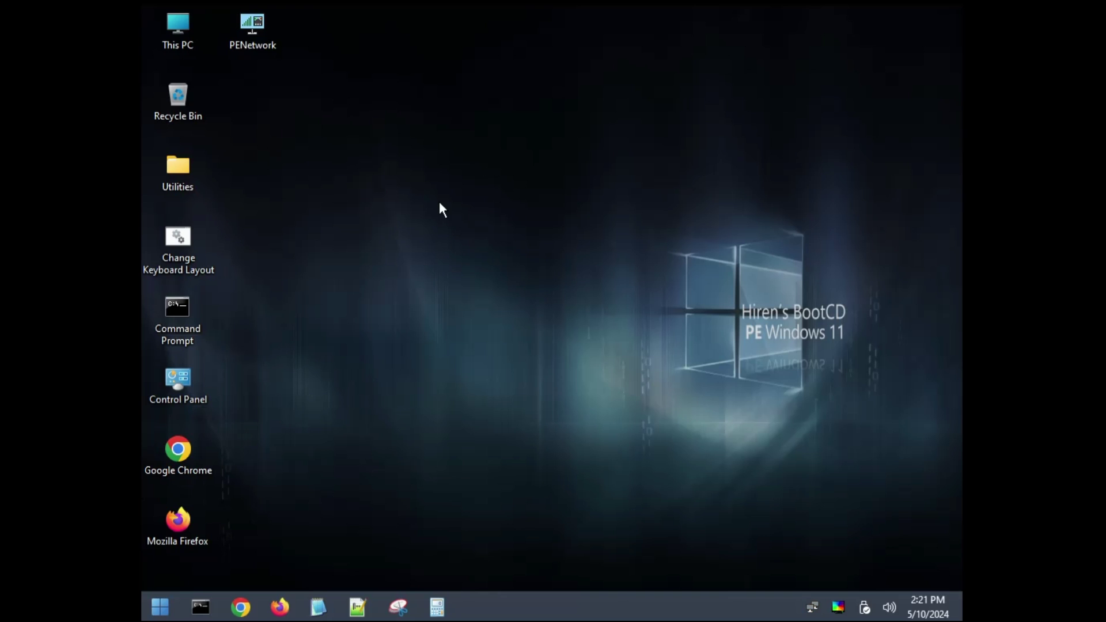
- Bring up the Passwords tools in the Security group of Hiren's BootCD PE programs
click(164, 610)
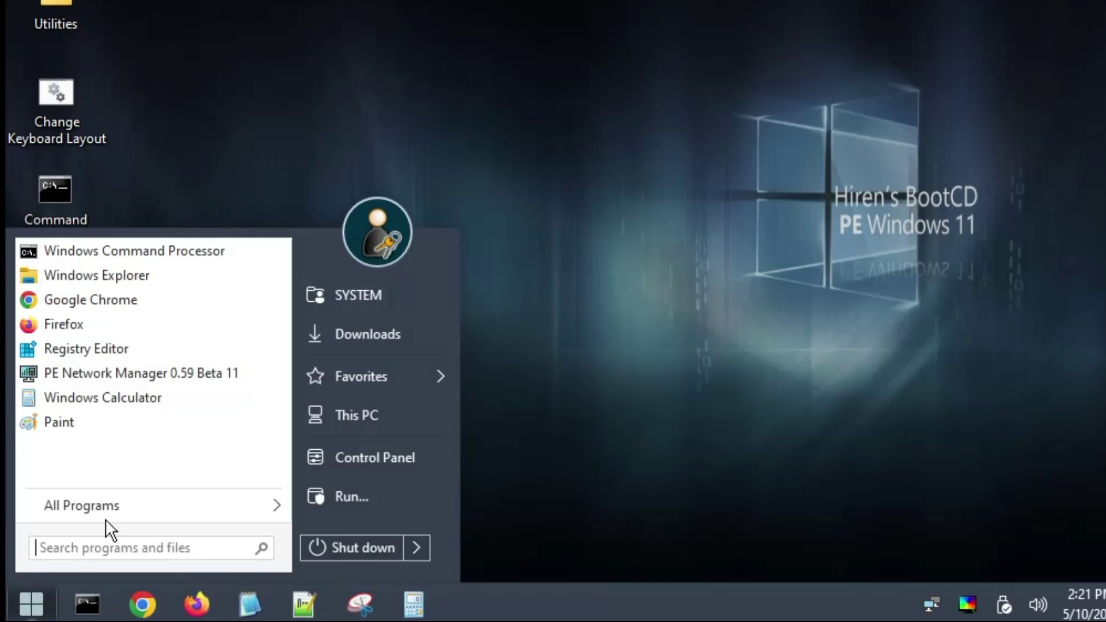
mouse_move(126, 507)
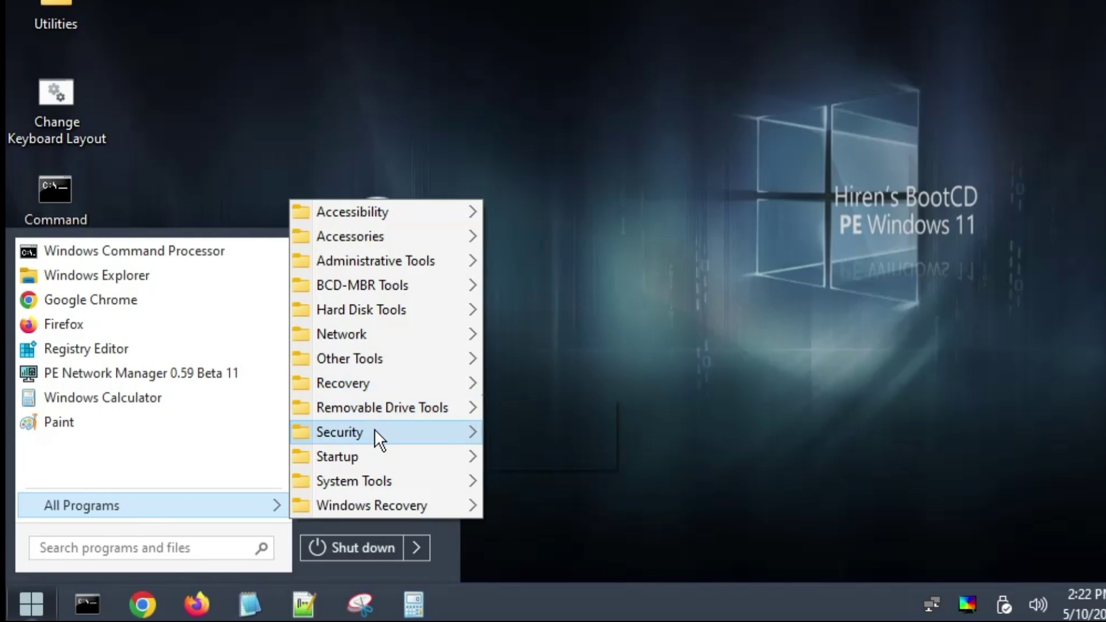
mouse_move(374, 430)
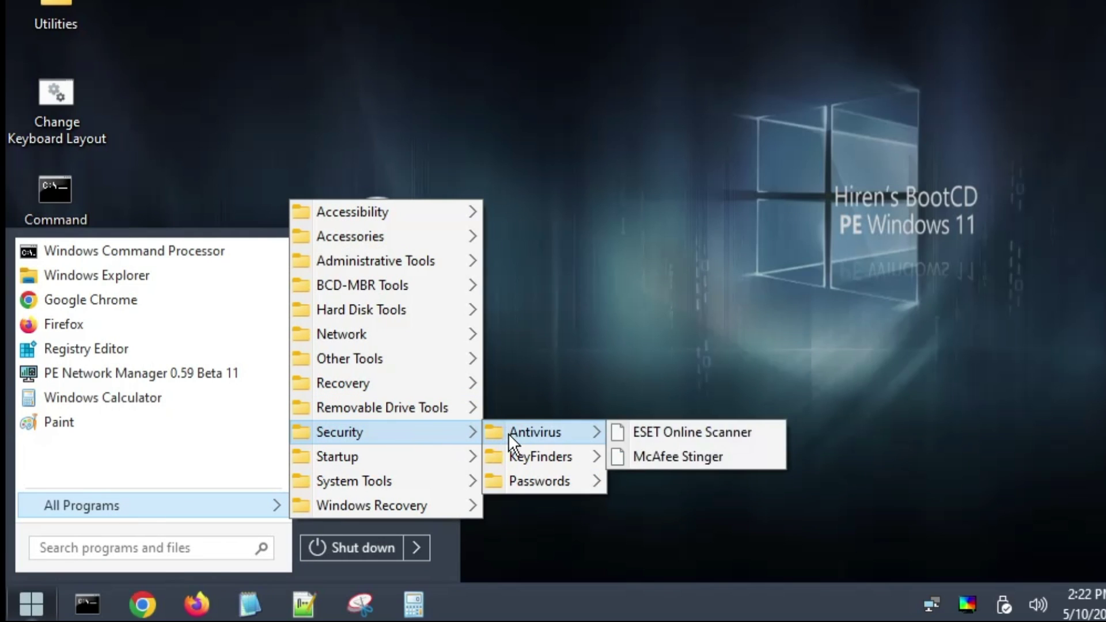
mouse_move(523, 474)
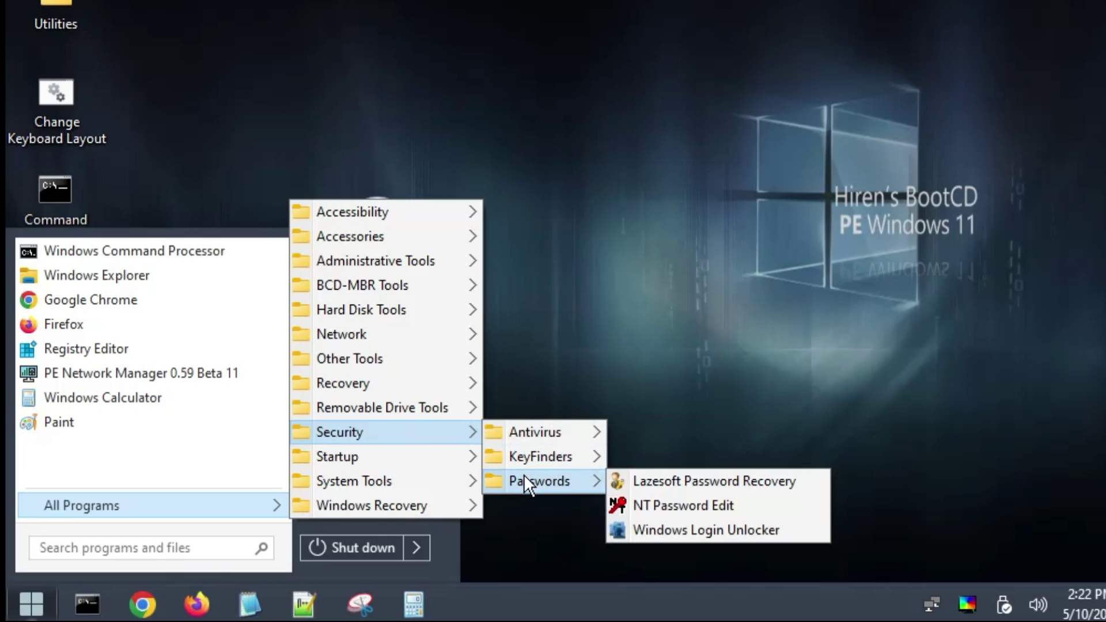
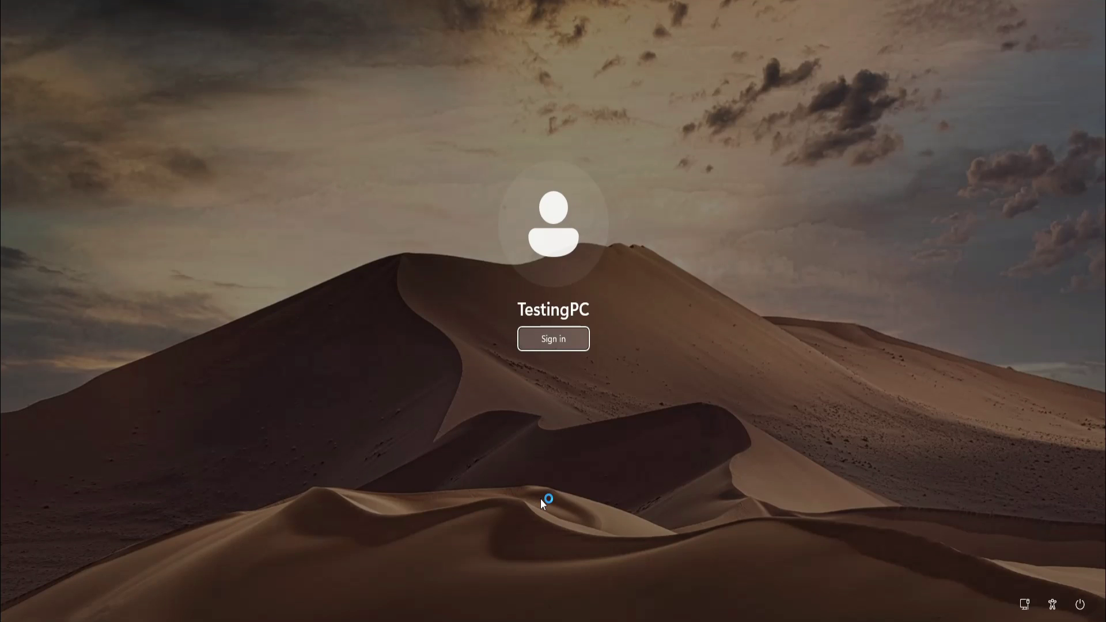
- Sign in to the TestingPC account on the Windows sign-in screen without entering a password
click(562, 339)
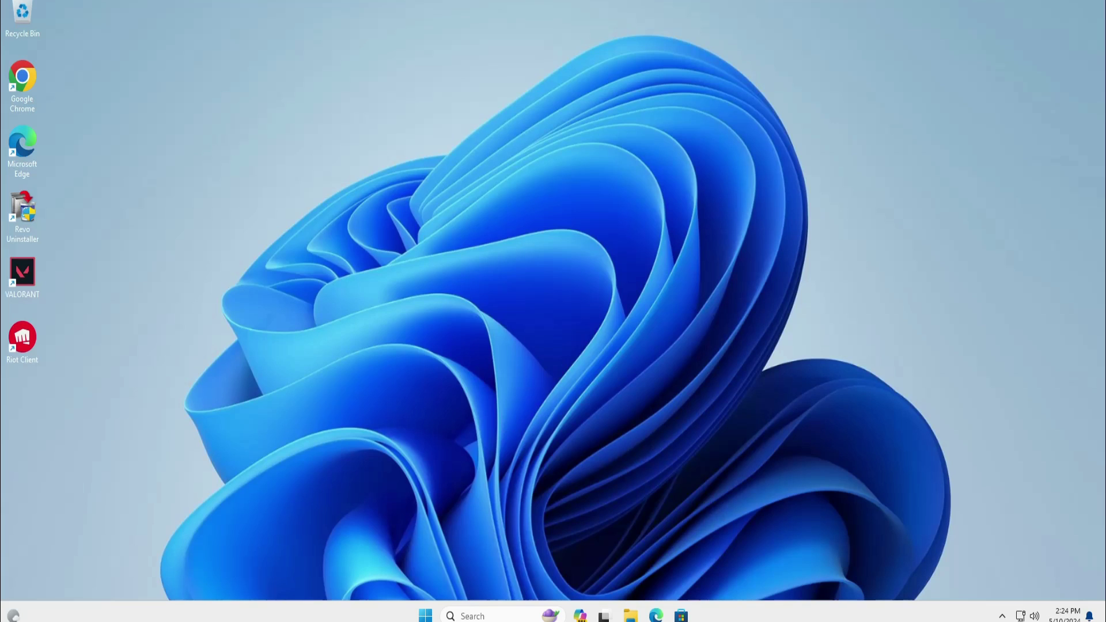